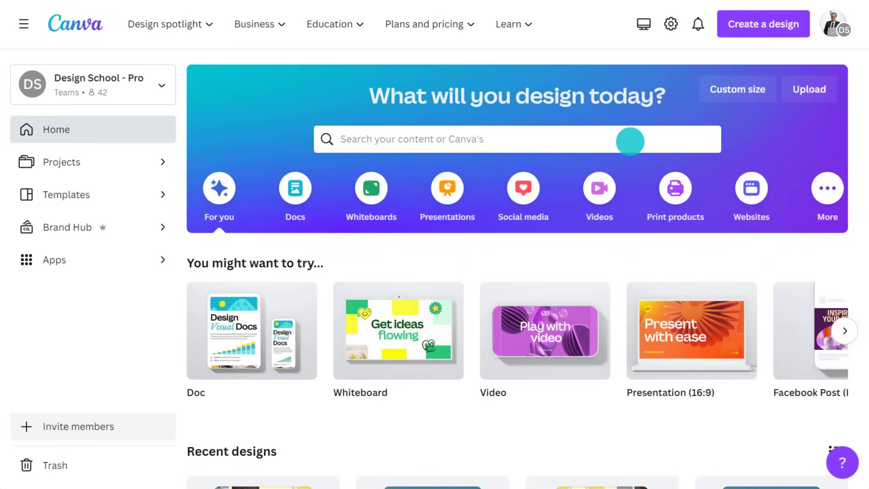
Step: Search Canva for 'birthday video' templates and scroll through the results
click(580, 141)
text(birthday vide)
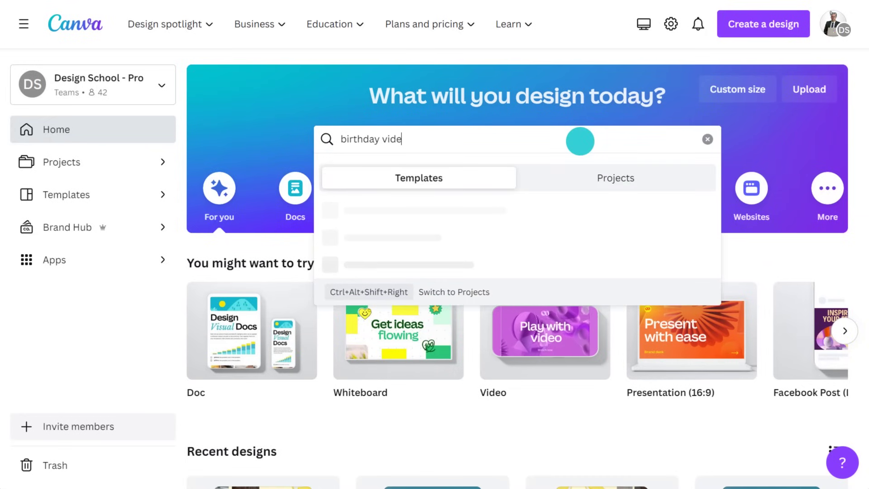
text(o)
key(Return)
scroll(579, 141, down, 5)
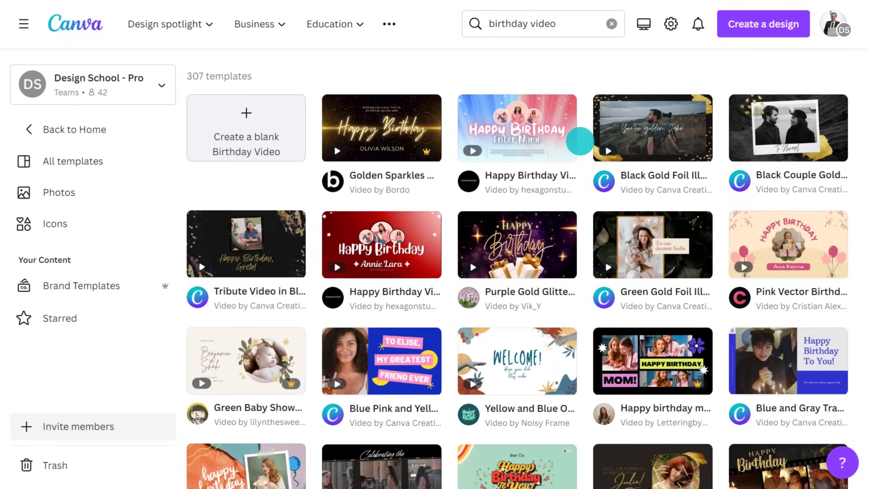
scroll(579, 141, down, 5)
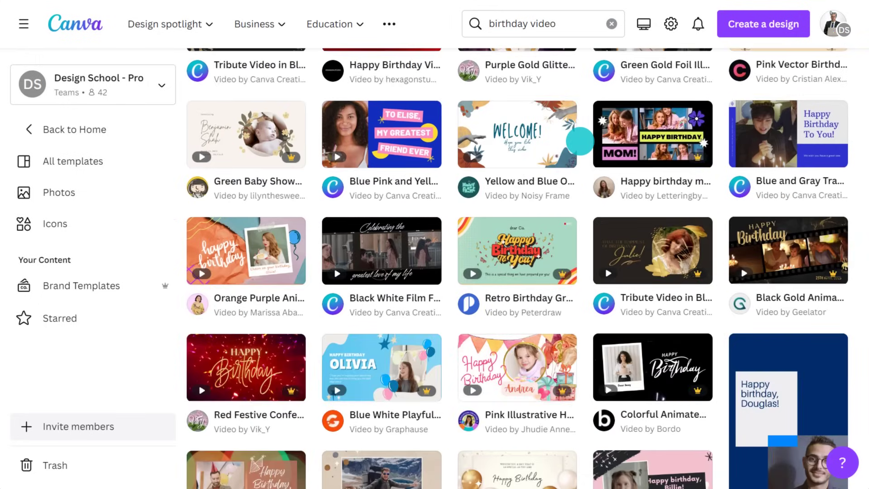
scroll(579, 140, down, 5)
scroll(580, 141, down, 4)
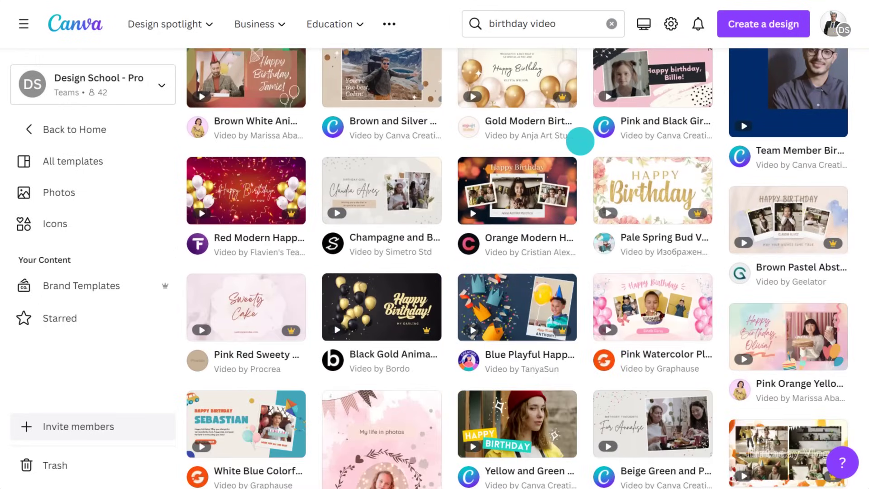
scroll(579, 141, down, 5)
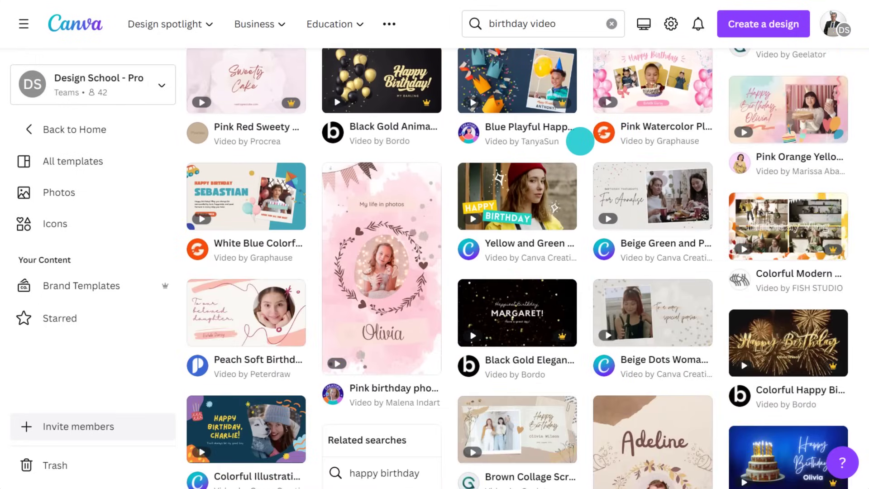
scroll(580, 140, down, 6)
scroll(580, 140, down, 7)
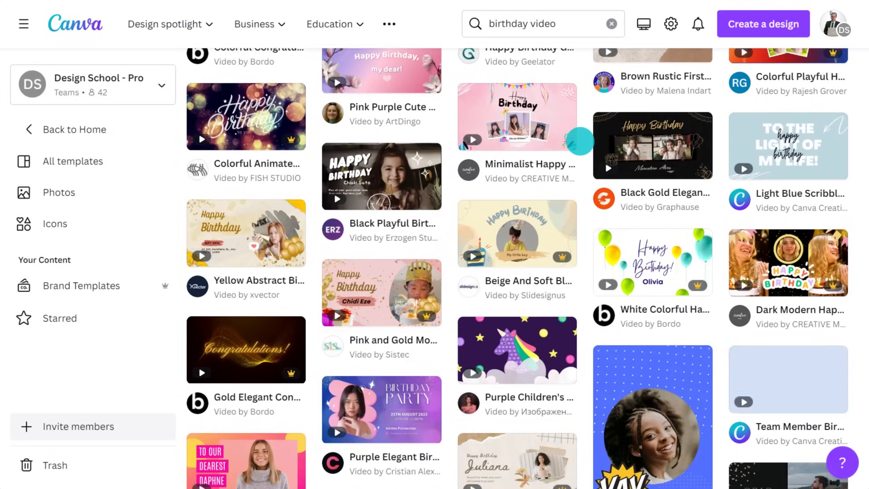
scroll(580, 140, down, 6)
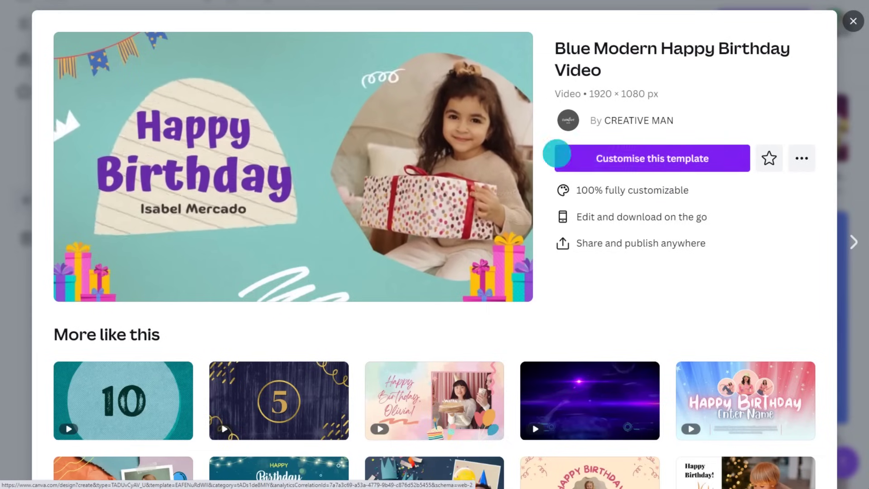
Step: Customise the Blue Modern birthday template, upload photo IMG_0764, and play the video preview
click(653, 158)
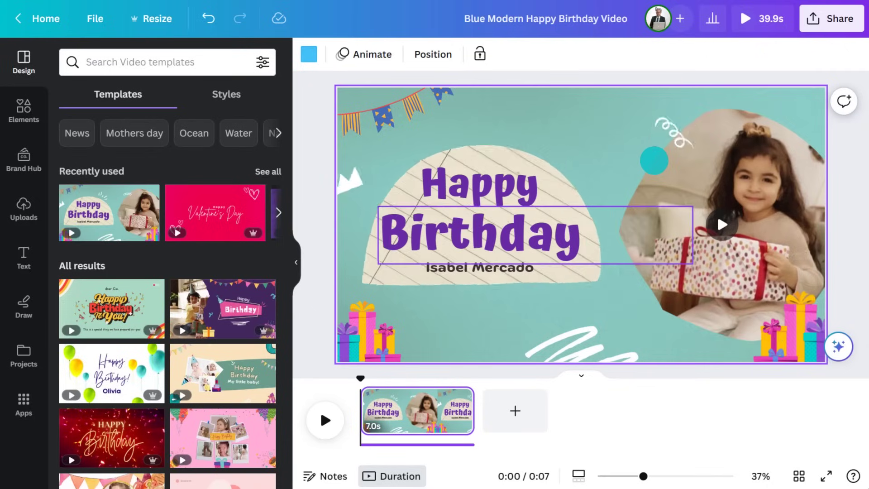
click(27, 212)
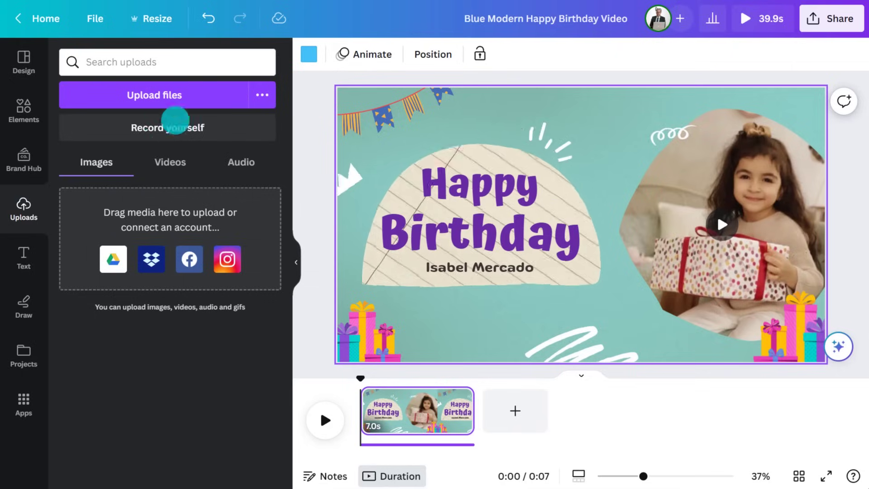
click(210, 95)
click(499, 225)
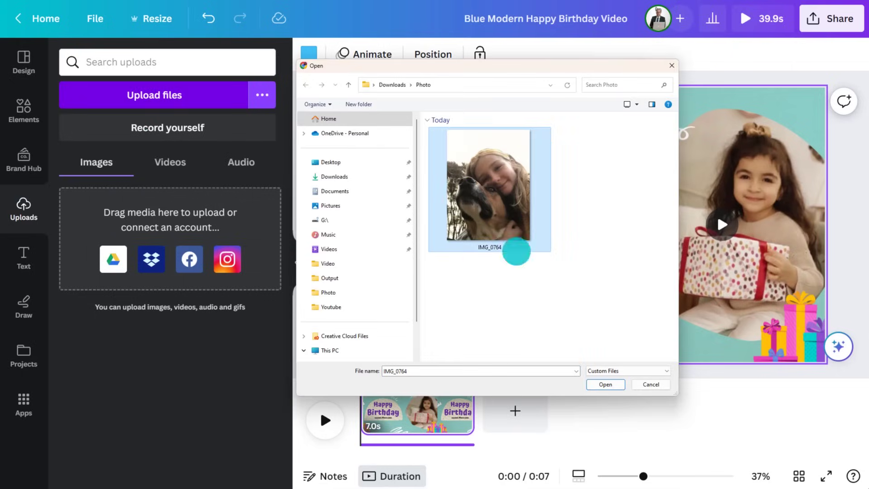
click(606, 384)
click(322, 418)
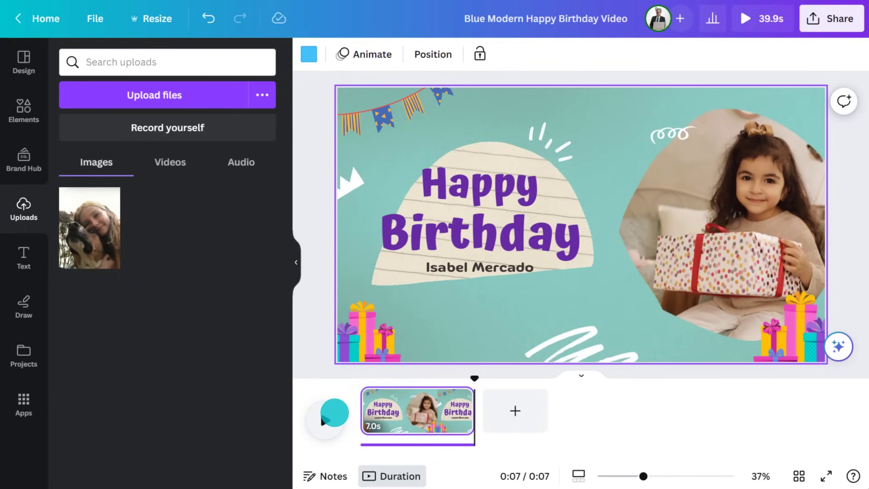
Step: Search video templates for 'teen birthday video' and open the Frankie slideshow template's pages
click(26, 66)
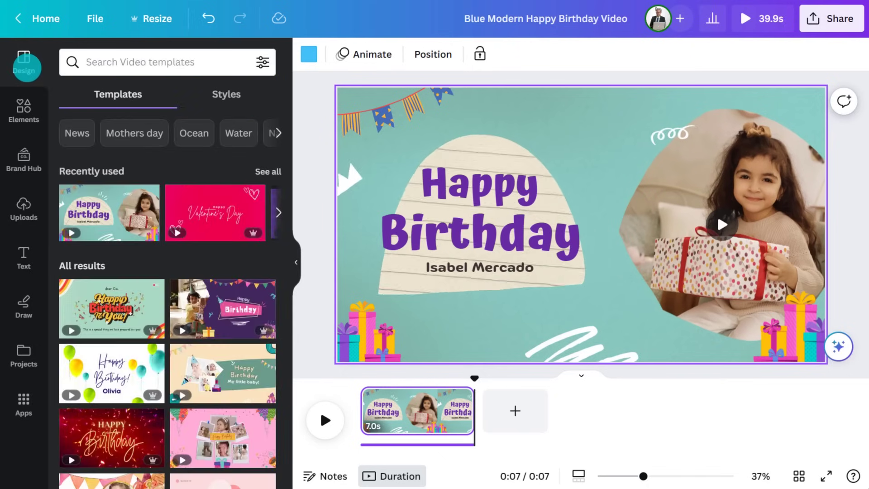
click(169, 61)
text(teen birthday video)
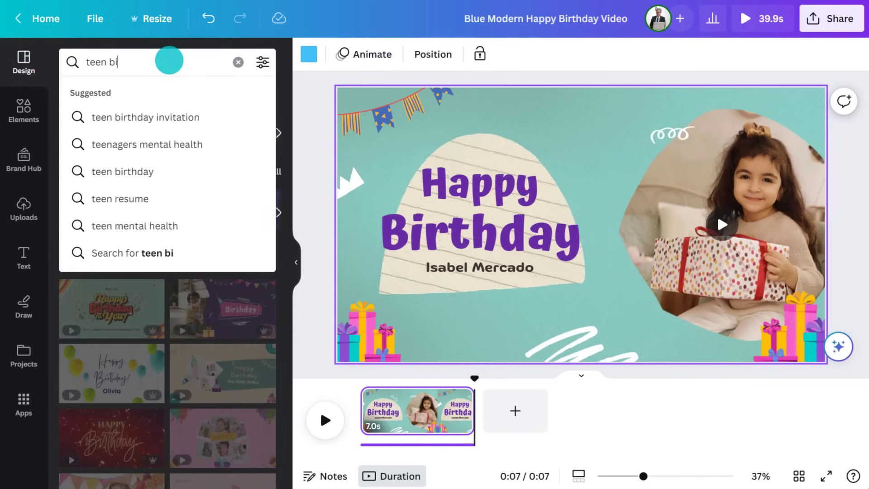
key(Return)
scroll(280, 180, down, 4)
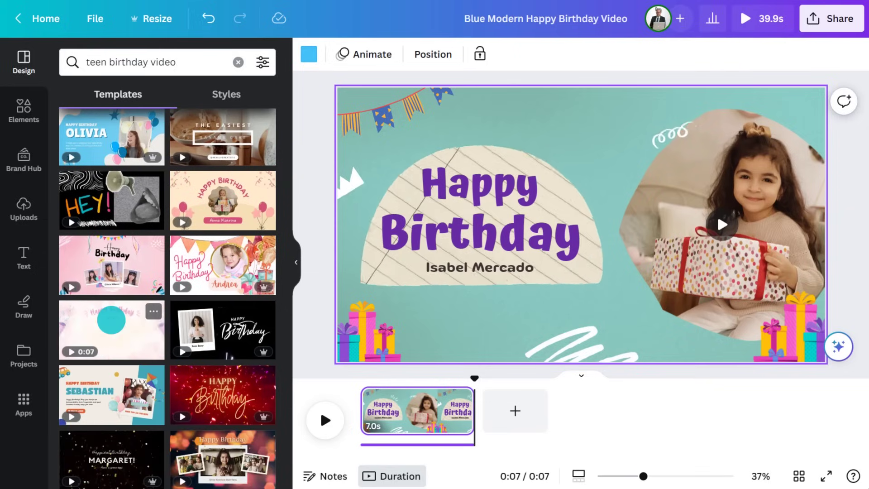
scroll(111, 319, down, 10)
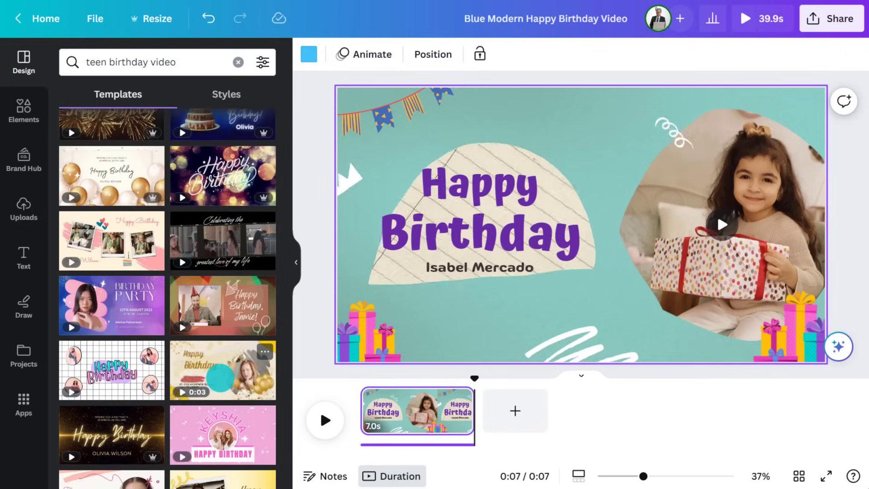
scroll(220, 378, down, 5)
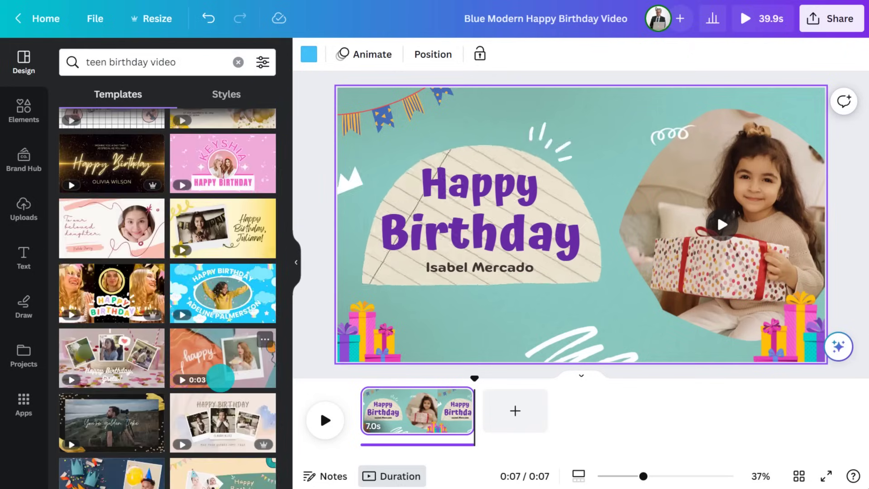
scroll(220, 378, down, 5)
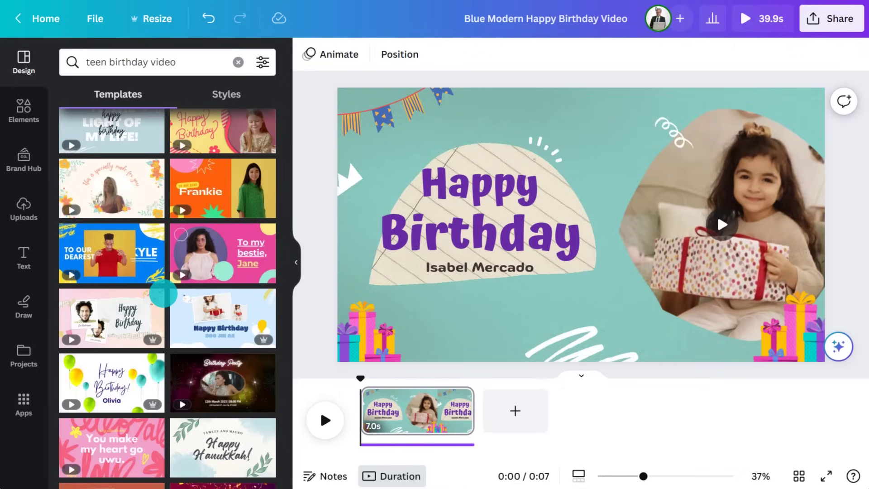
click(244, 181)
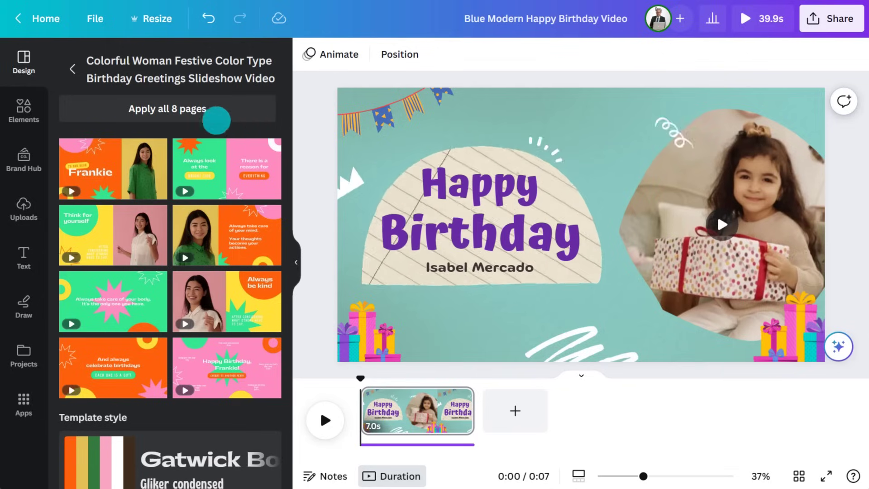
Step: Apply all 8 Frankie template pages and delete the woman's video from the first slide
click(171, 108)
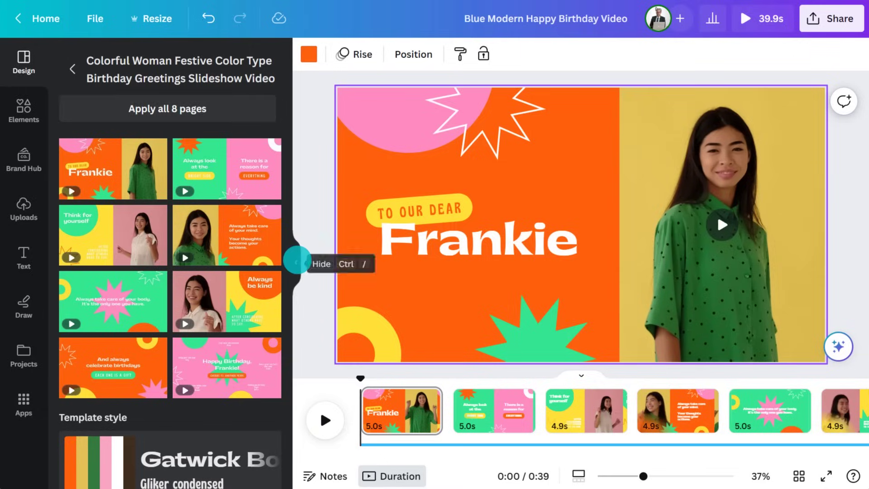
click(297, 259)
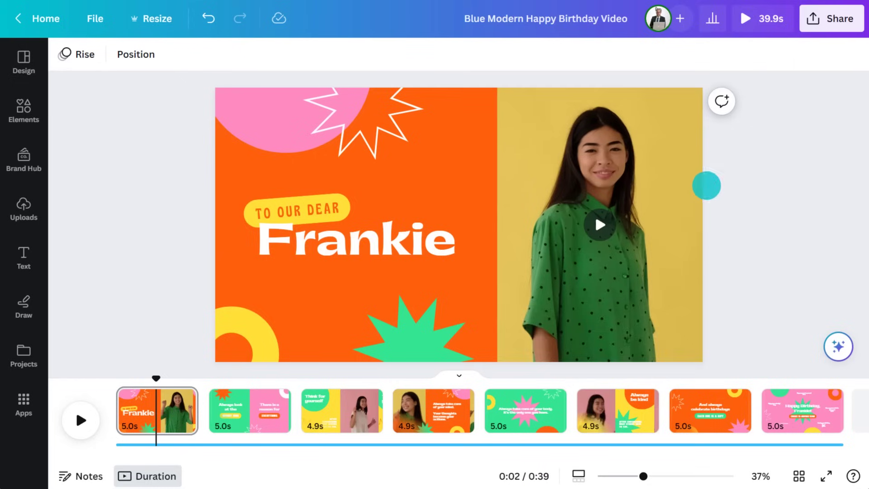
click(600, 272)
click(606, 123)
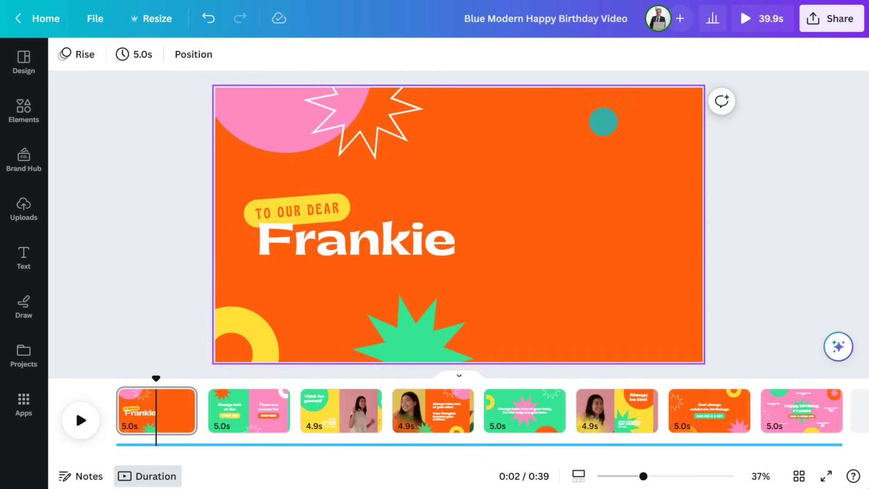
Step: Drag the uploaded jumping girl photo to the slide's right side and enlarge it
click(28, 206)
drag(84, 217, 664, 166)
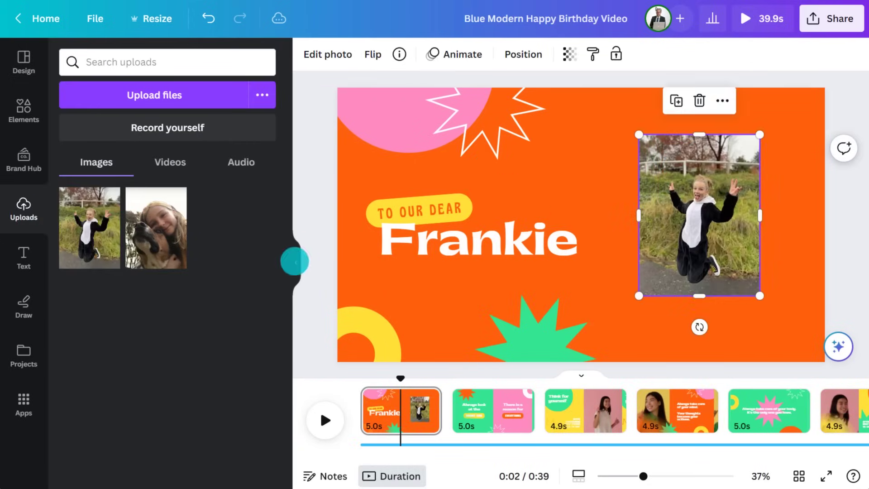
click(295, 261)
drag(637, 296, 678, 350)
drag(514, 137, 488, 113)
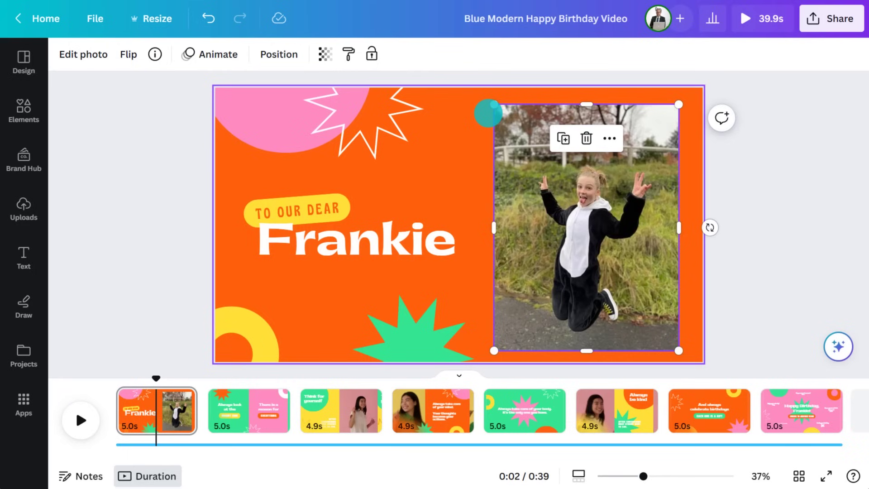
Step: Remove the jumping girl photo's background with BG Remover
click(95, 54)
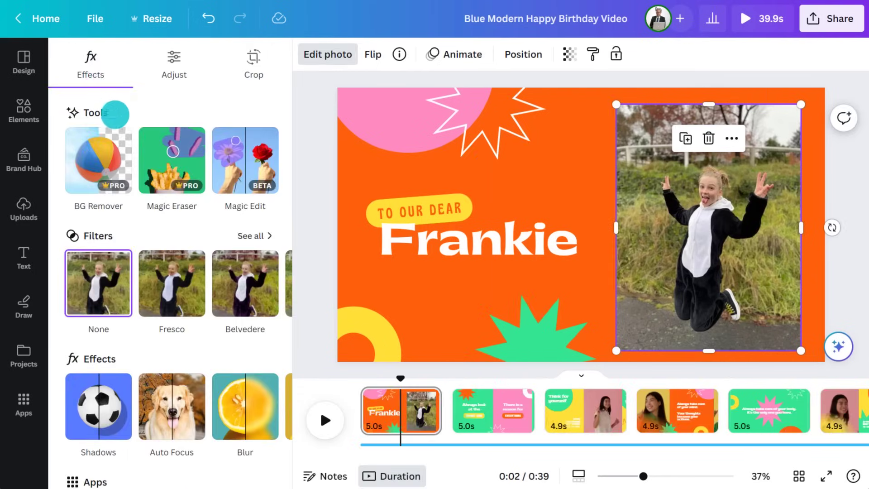
click(121, 136)
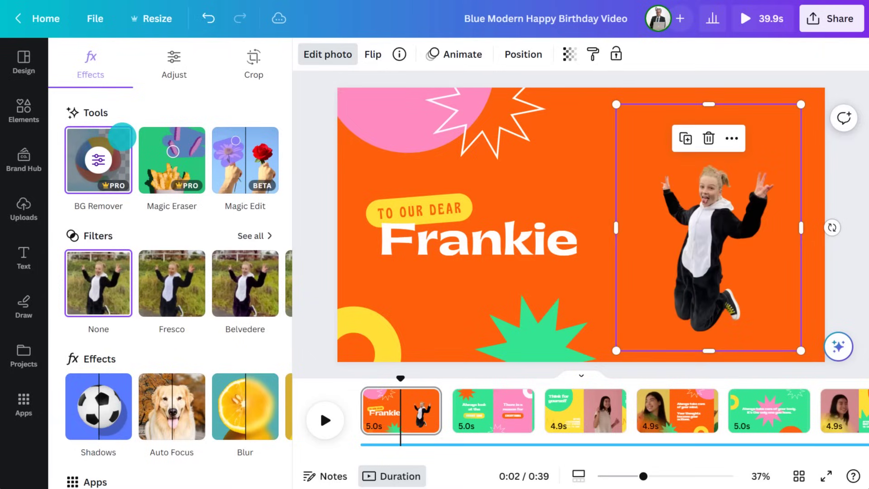
click(308, 249)
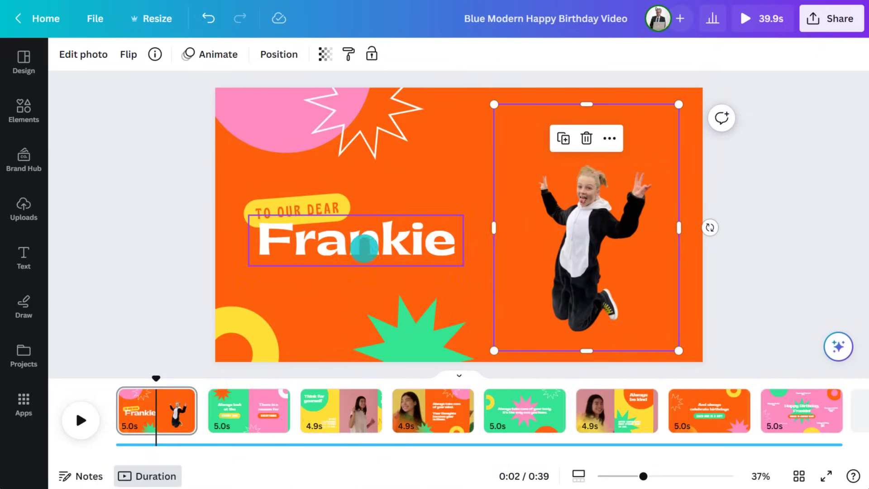
click(774, 221)
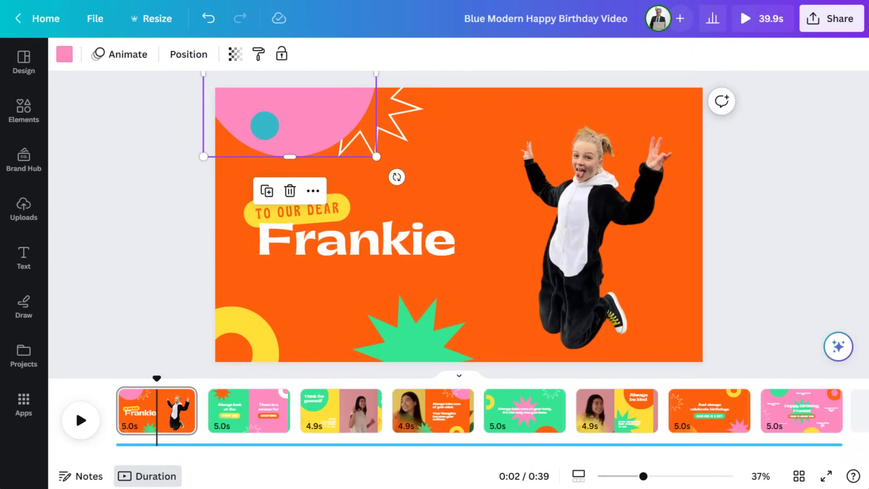
Step: Move the pink circle onto the jumping girl and send it backward behind her
drag(264, 125, 562, 288)
click(612, 116)
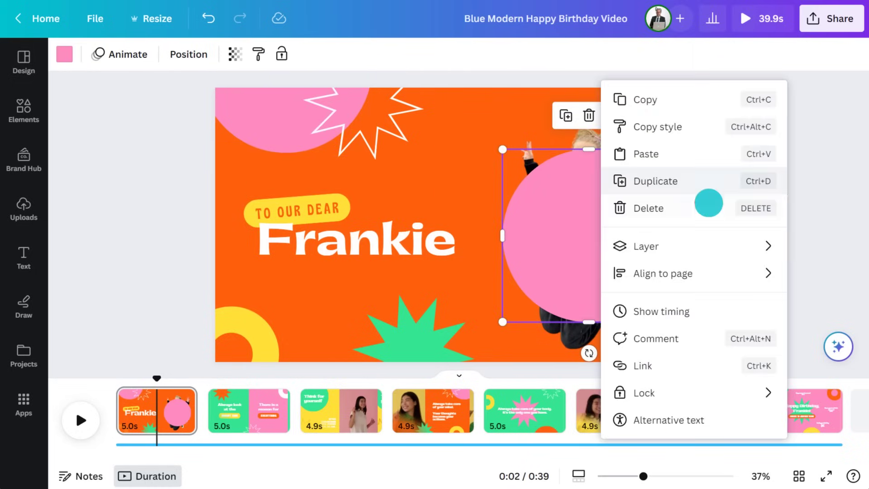
mouse_move(756, 245)
click(524, 305)
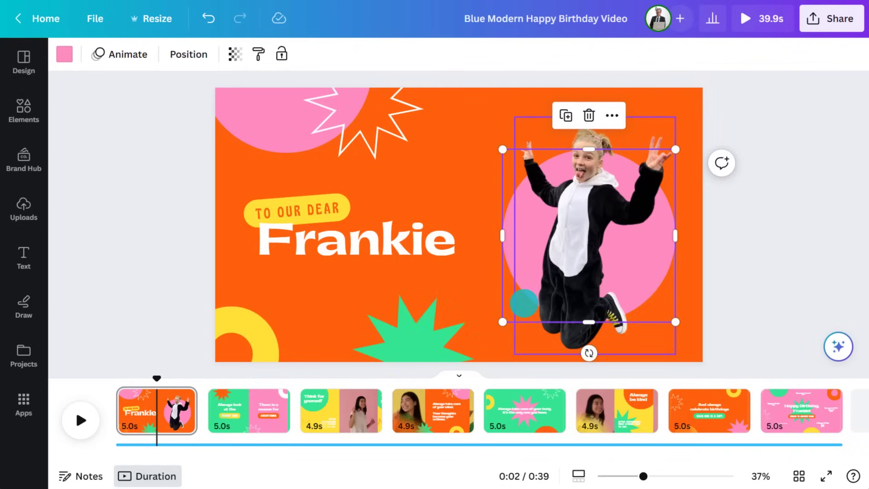
click(183, 235)
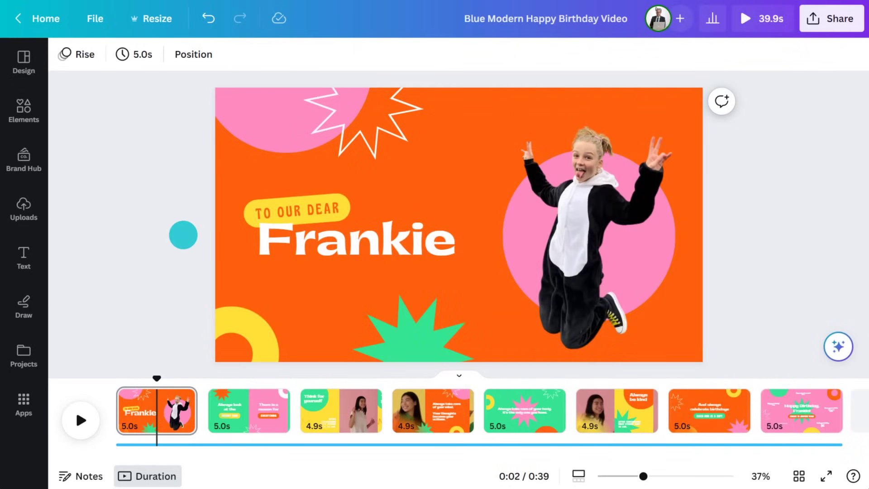
click(25, 107)
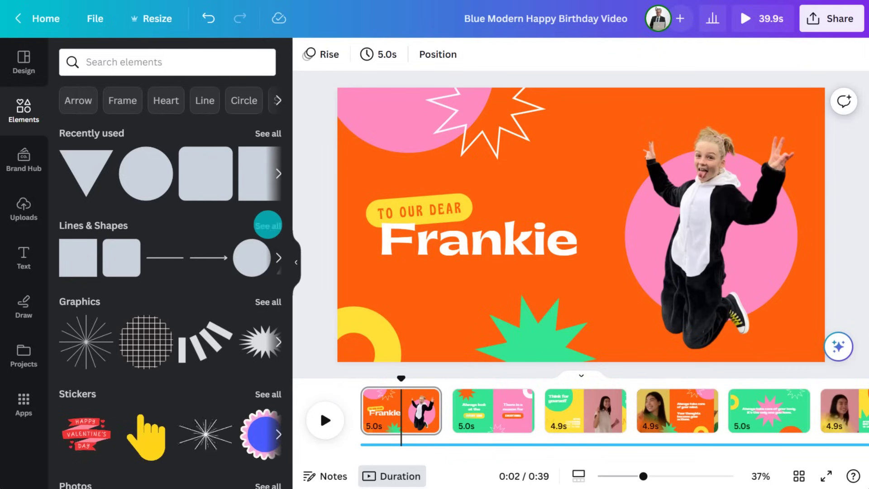
Step: Place a speech-bubble shape beside the girl's raised hand and change its fill to cyan
click(268, 225)
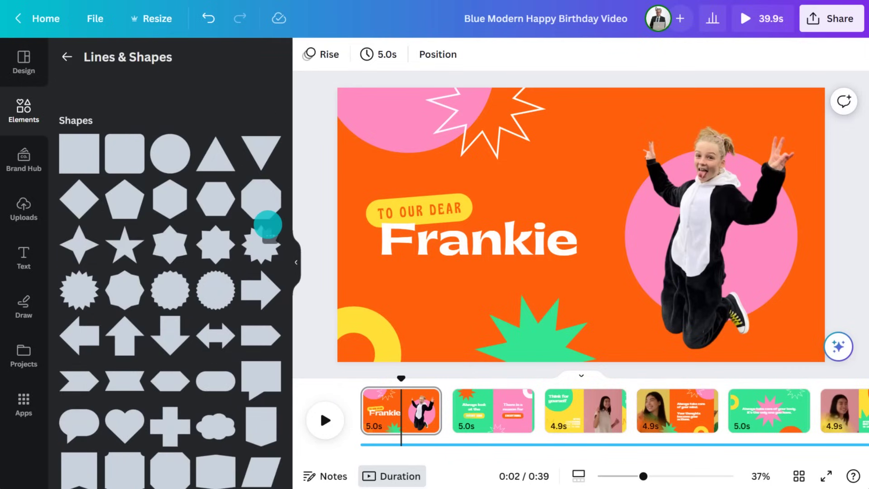
scroll(268, 224, down, 2)
drag(77, 358, 765, 128)
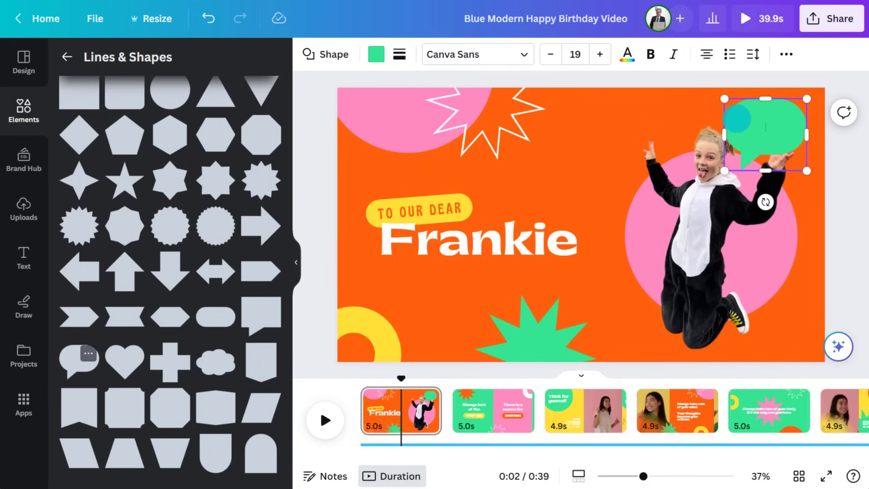
click(375, 54)
click(79, 136)
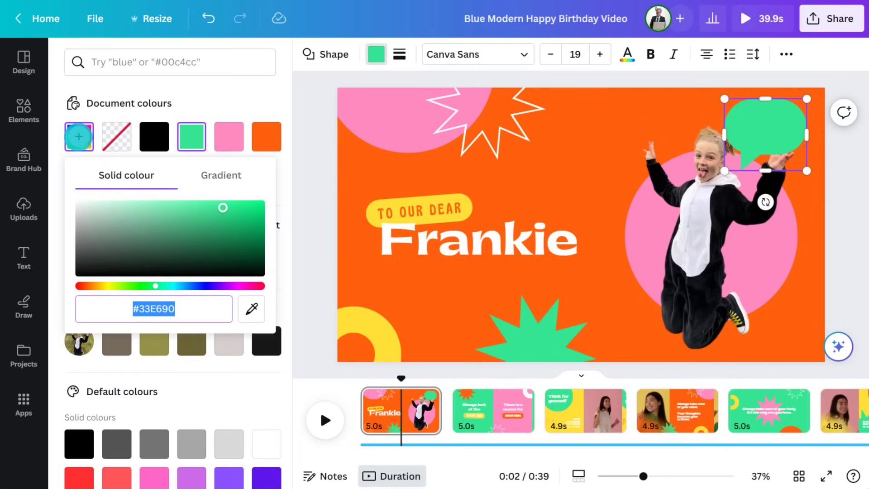
drag(155, 286, 174, 285)
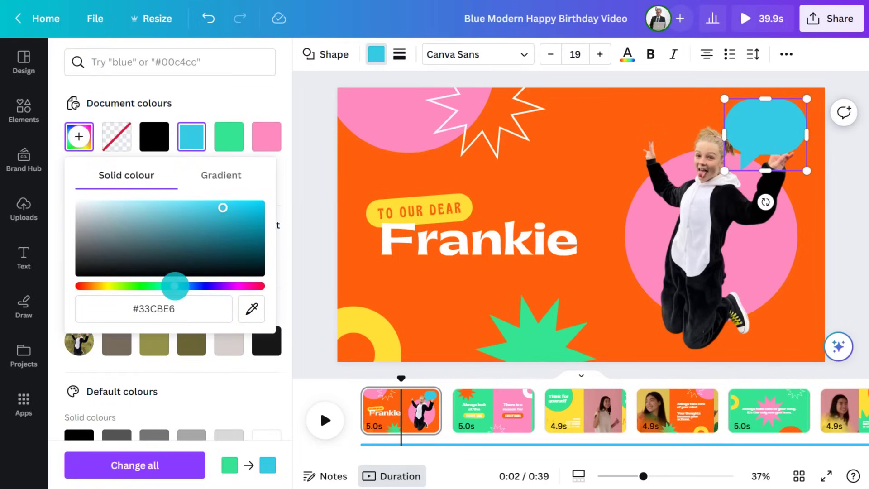
Step: Give the speech bubble a solid white outline and shrink it
click(401, 55)
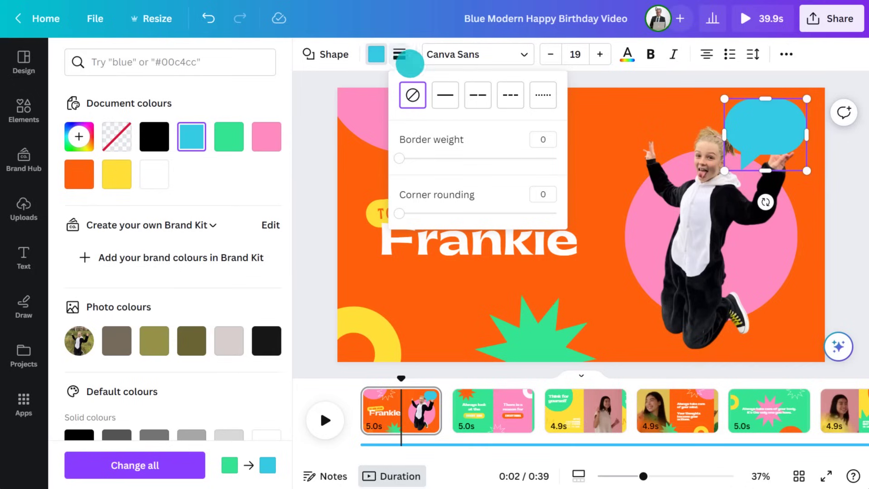
click(444, 94)
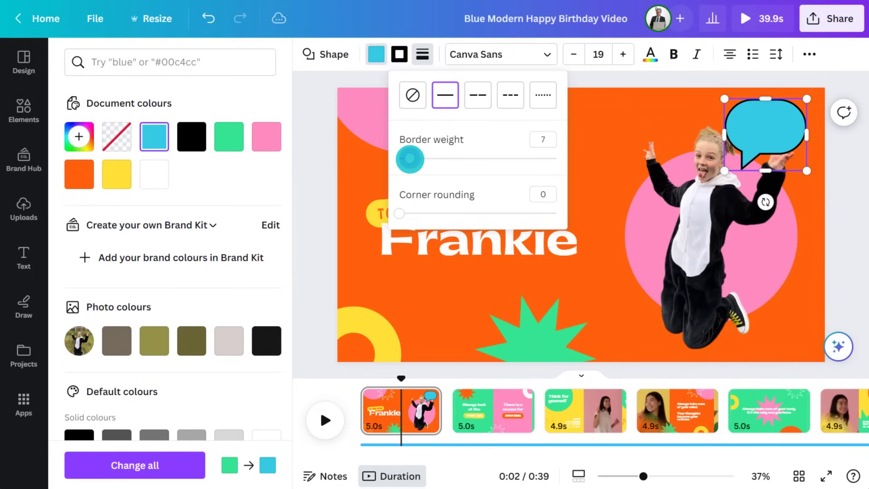
click(399, 55)
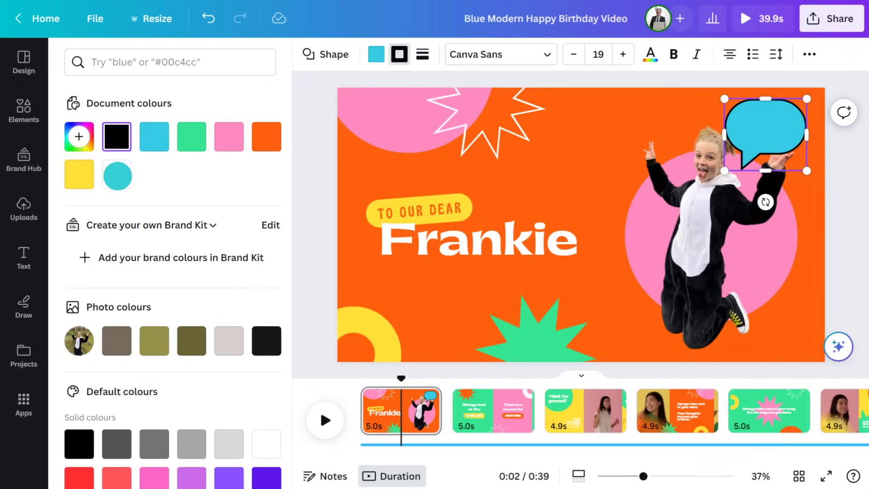
click(117, 174)
drag(724, 171, 737, 155)
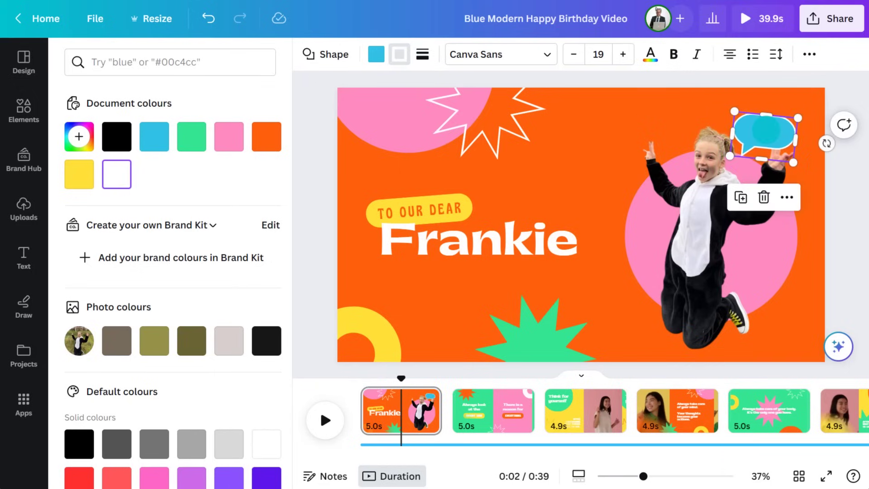
Step: Search elements for 'present box' graphics and place the yellow gift inside the speech bubble
click(24, 110)
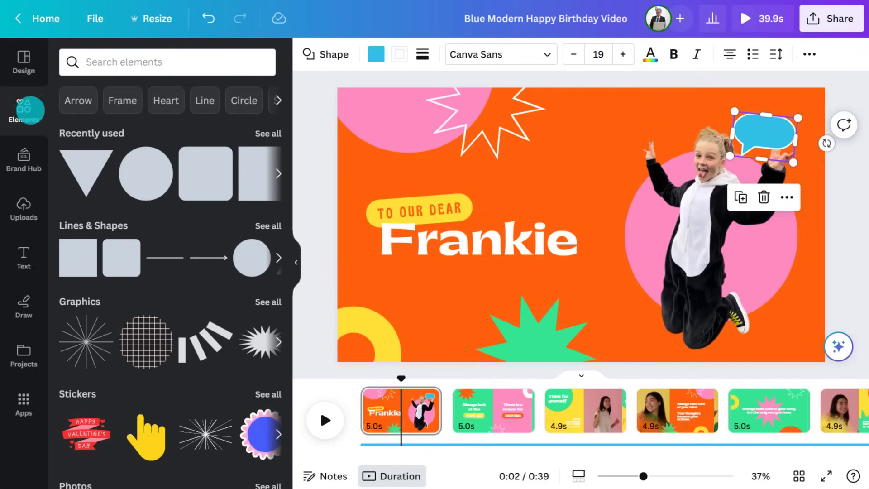
click(161, 63)
text(present box)
key(Return)
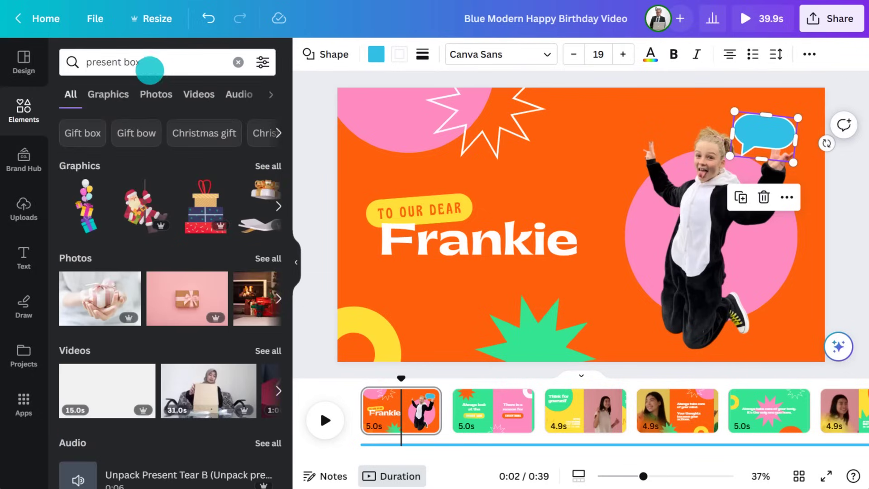
click(105, 92)
scroll(170, 299, down, 8)
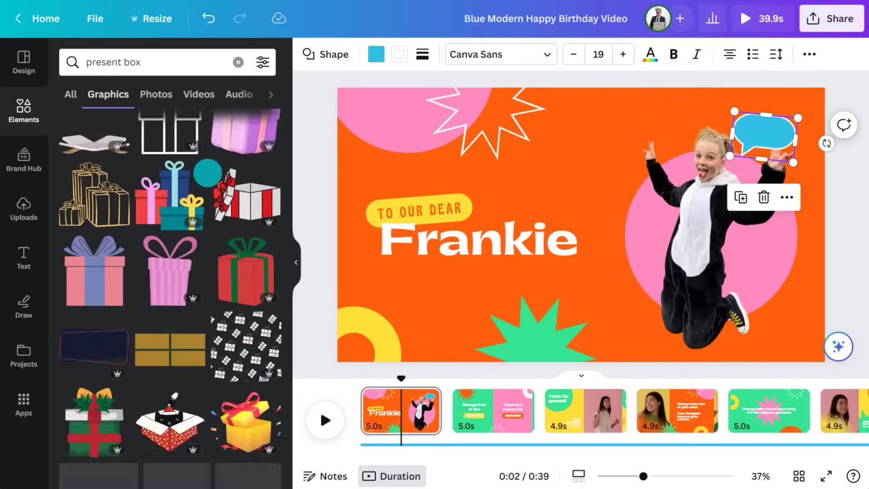
scroll(208, 172, down, 8)
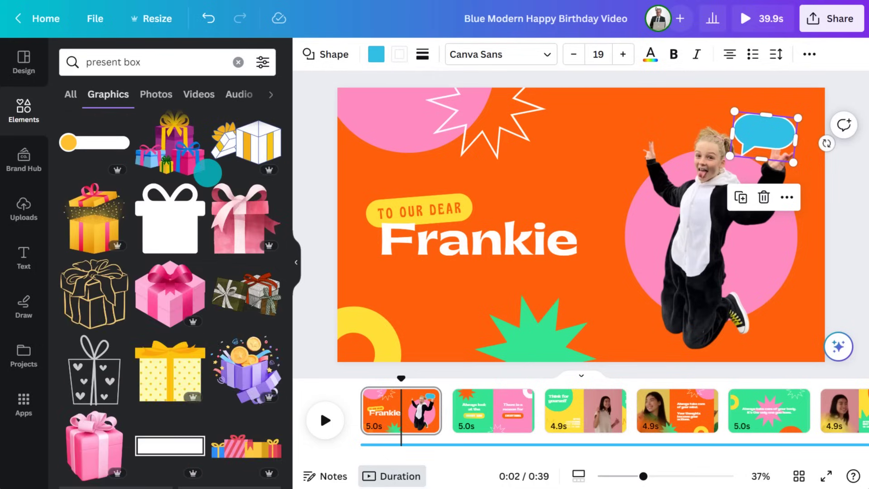
key(Escape)
drag(86, 300, 737, 158)
click(296, 262)
Step: Recolour the gift's lid and body pink #fc8cbf
click(108, 54)
click(266, 137)
click(374, 54)
click(266, 136)
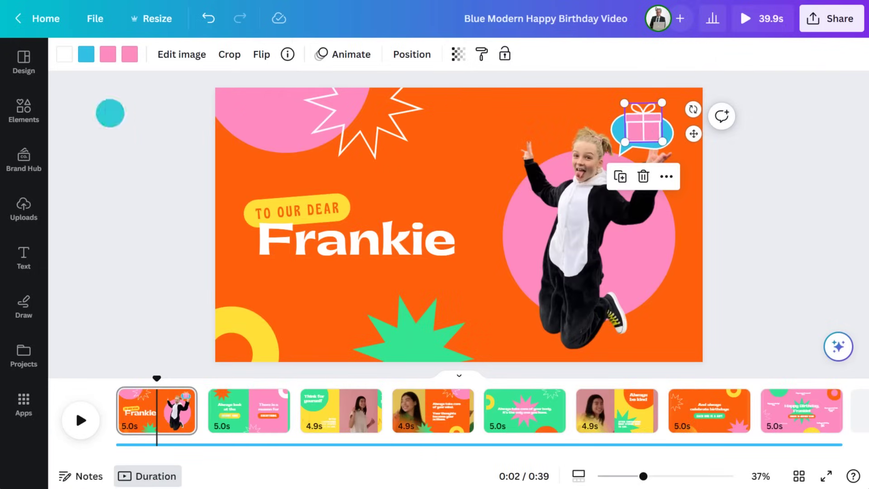
click(24, 110)
Step: Search elements for 'party hat' graphics and place the line-art hat at the page's upper right
click(184, 61)
text(party )
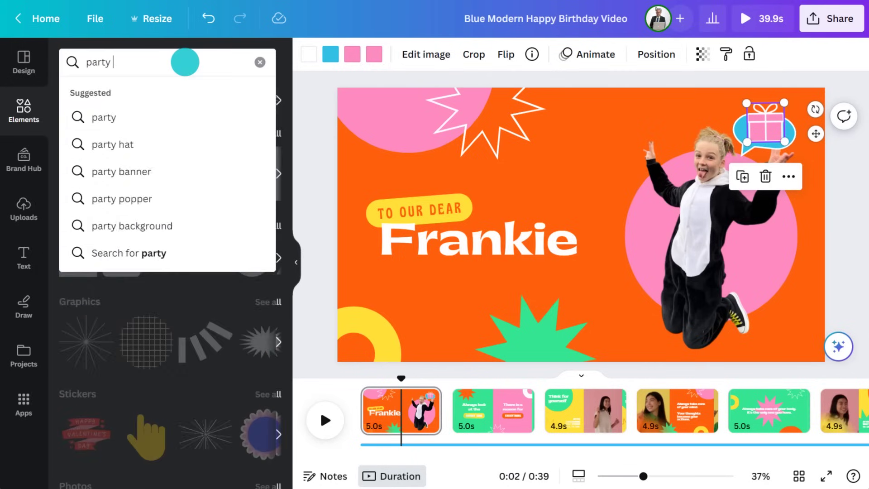
text(hat)
key(Return)
click(109, 94)
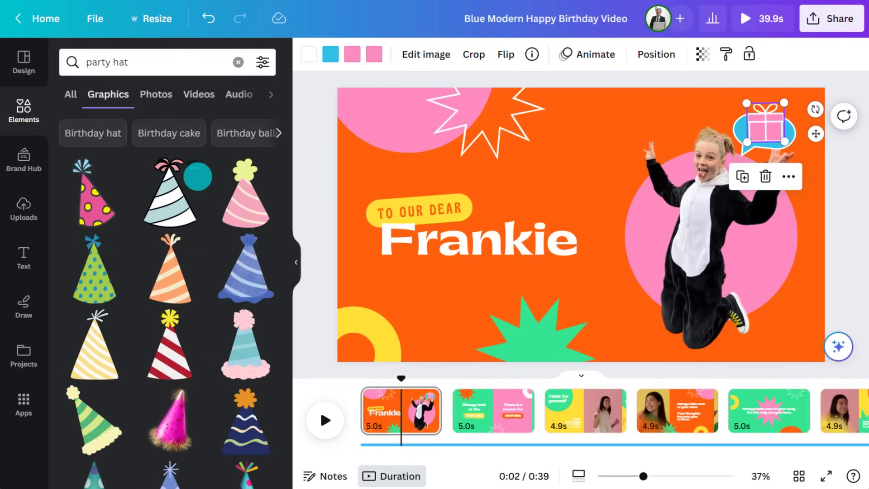
scroll(196, 177, down, 6)
drag(86, 301, 709, 126)
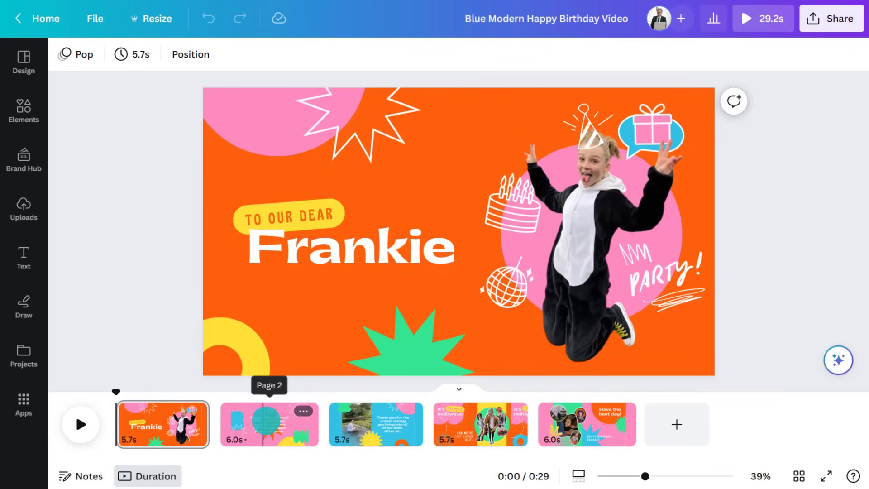
click(265, 421)
click(377, 420)
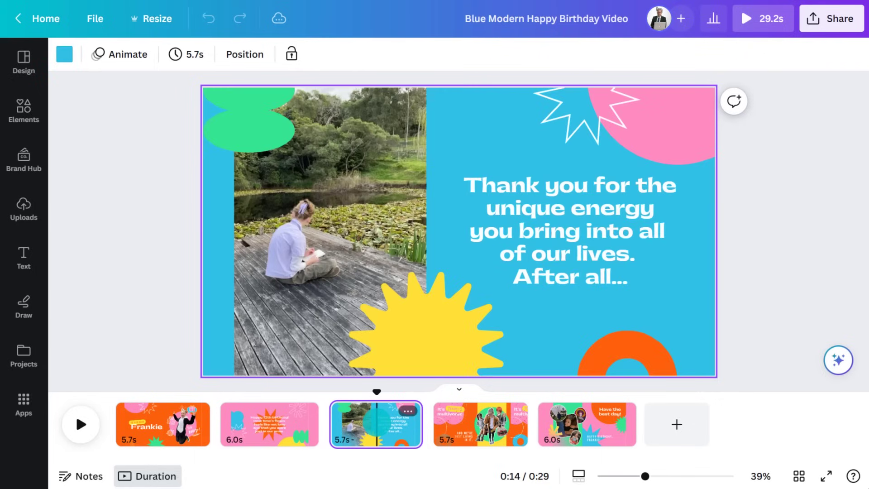
drag(377, 392, 331, 390)
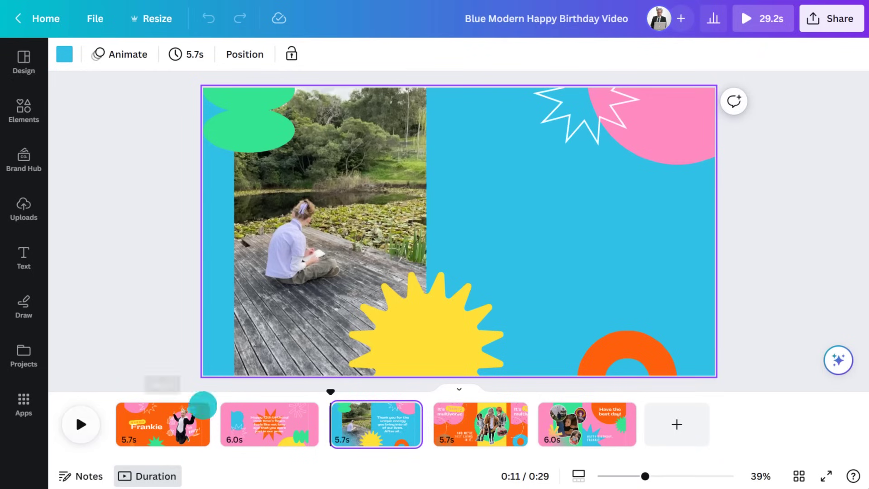
click(75, 412)
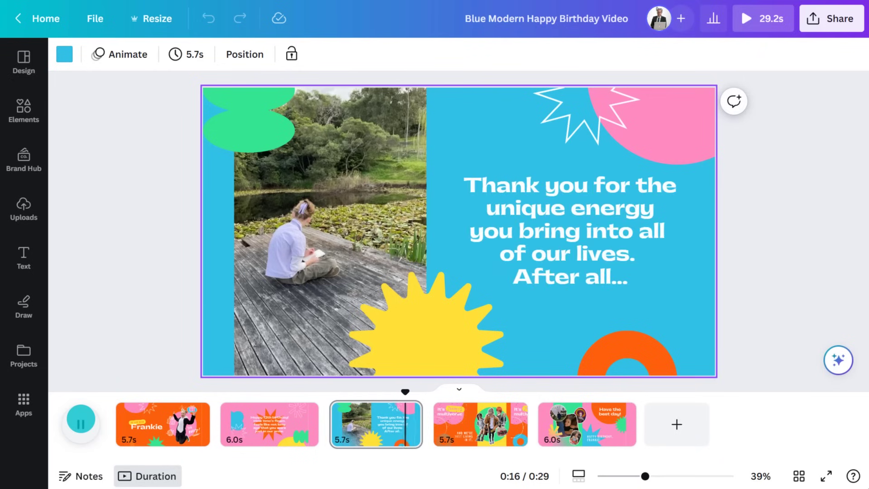
click(161, 414)
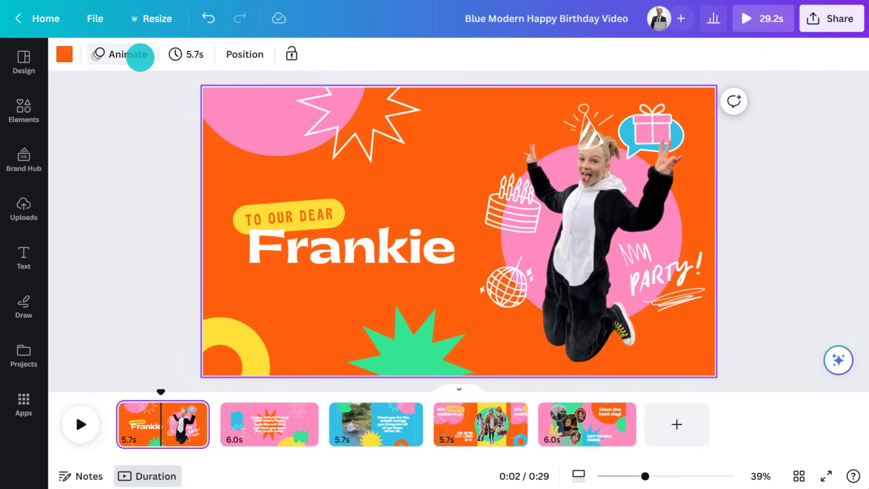
Step: Preview the Neon and Scrapbook page animations, then apply Pop to the first page
click(141, 57)
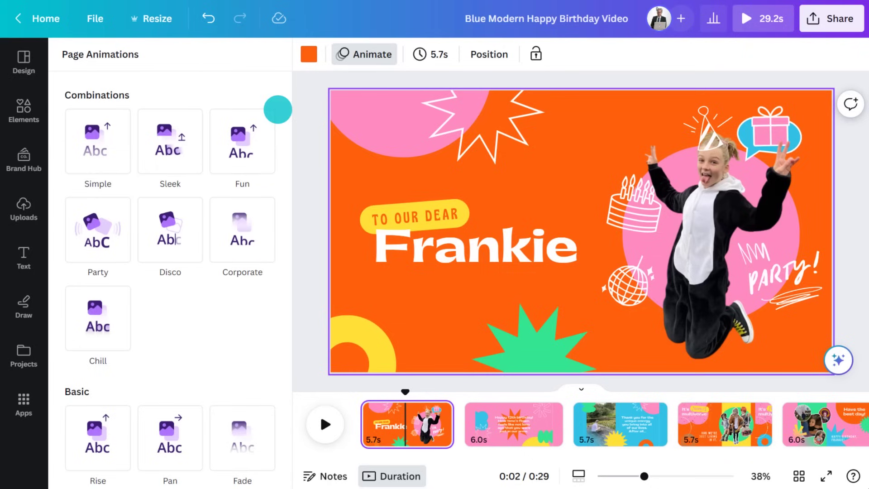
scroll(278, 109, down, 6)
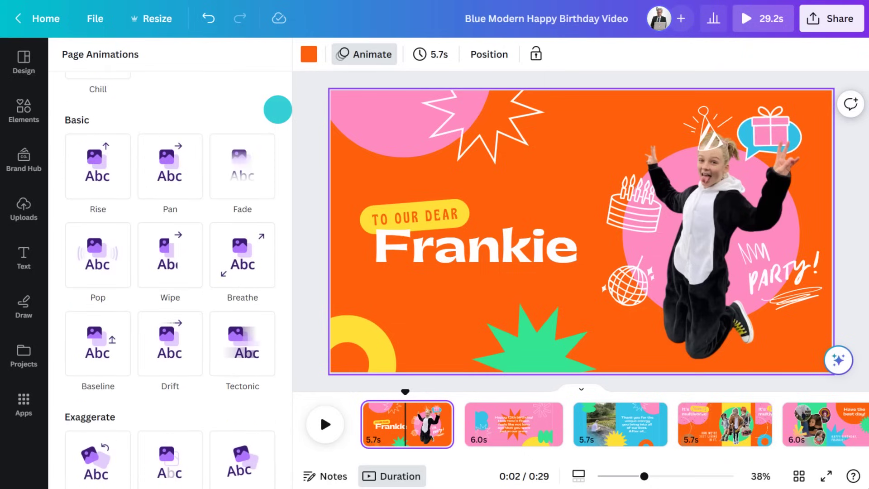
scroll(277, 110, down, 5)
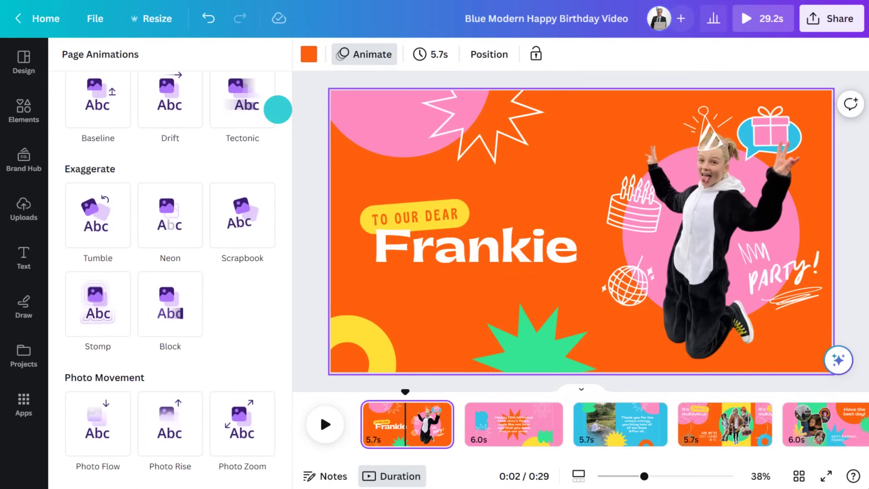
click(170, 210)
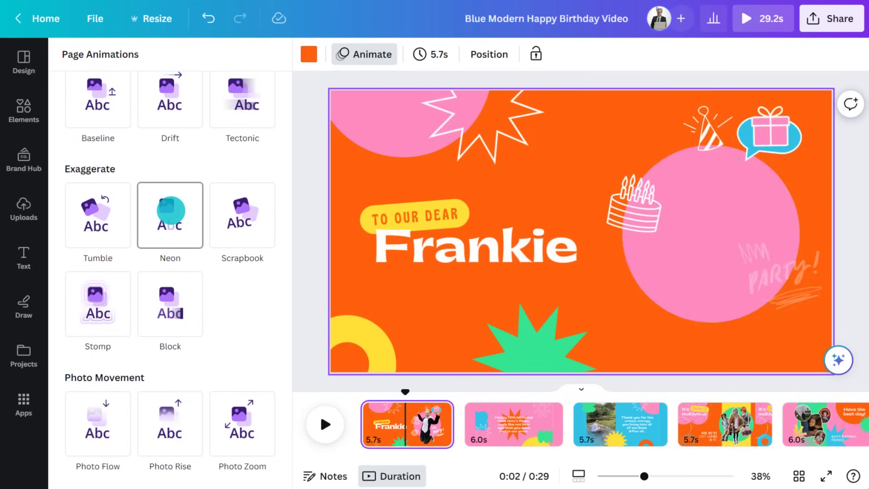
click(254, 210)
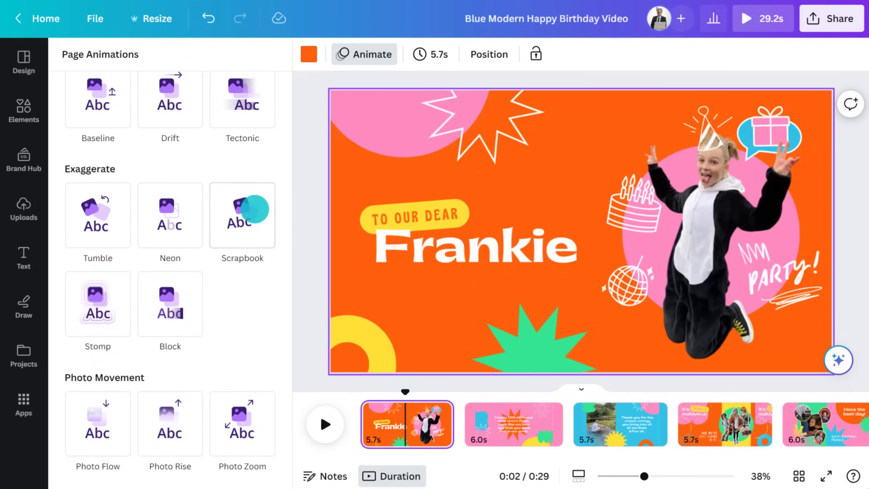
scroll(254, 209, up, 5)
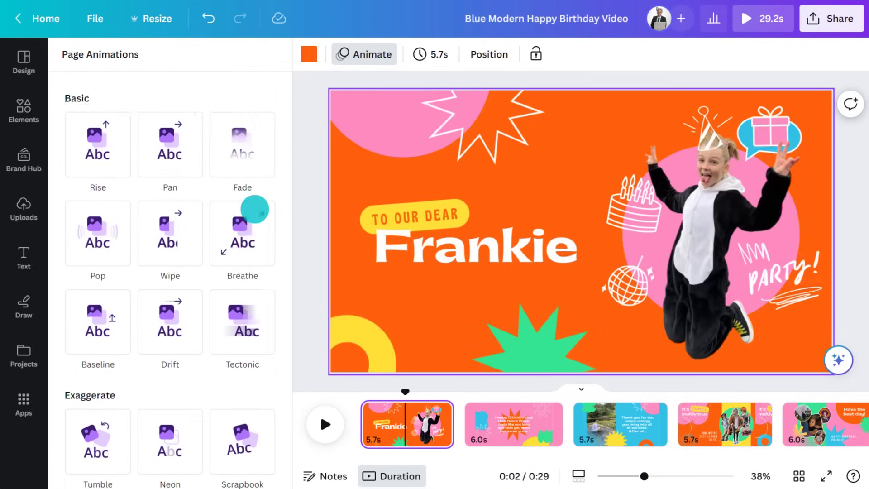
click(97, 229)
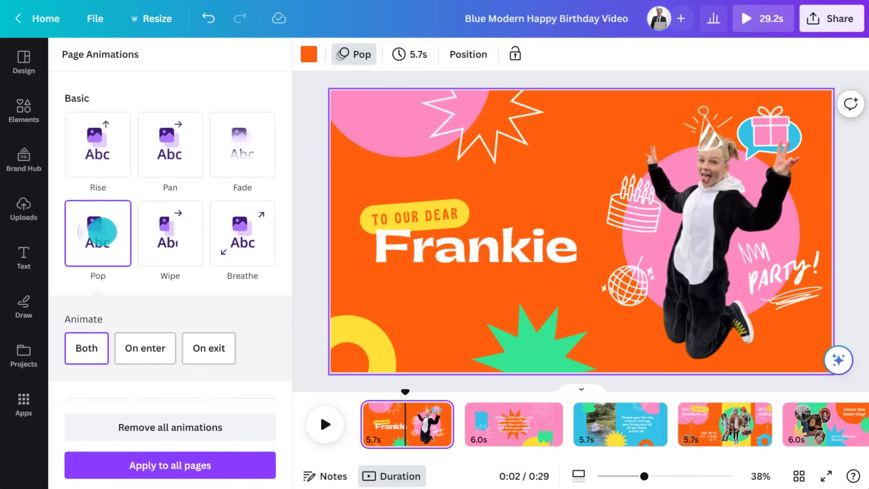
Step: Give the 'TO OUR DEAR Frankie' title group the Tumble element animation
click(359, 218)
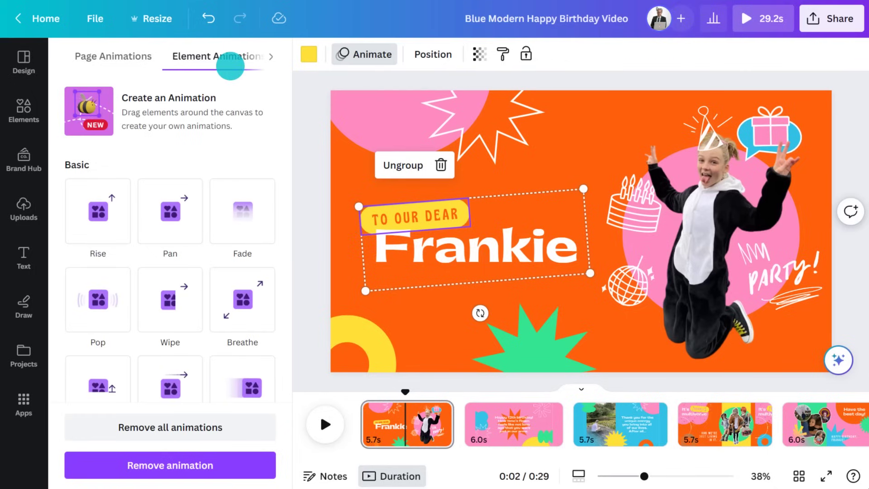
scroll(281, 140, down, 3)
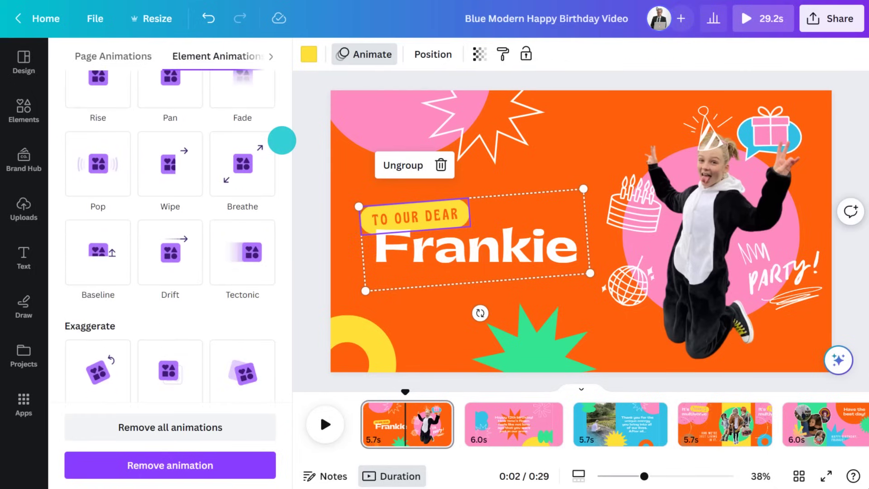
scroll(282, 139, down, 3)
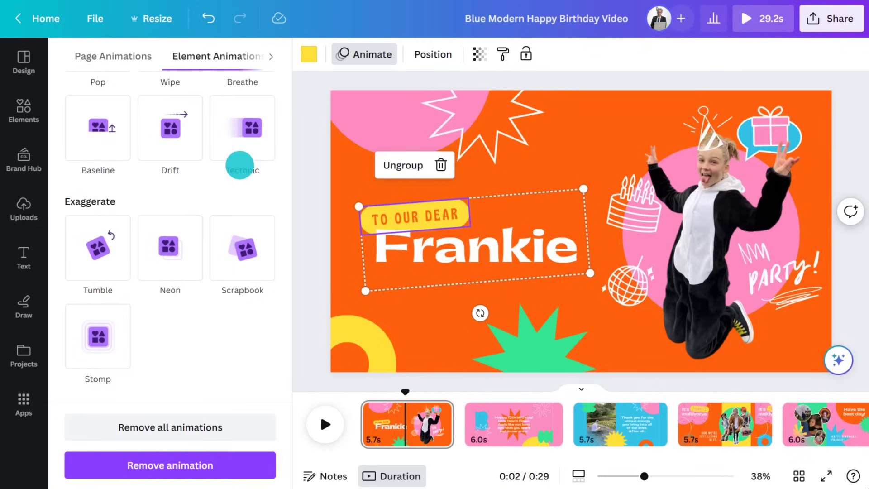
click(98, 247)
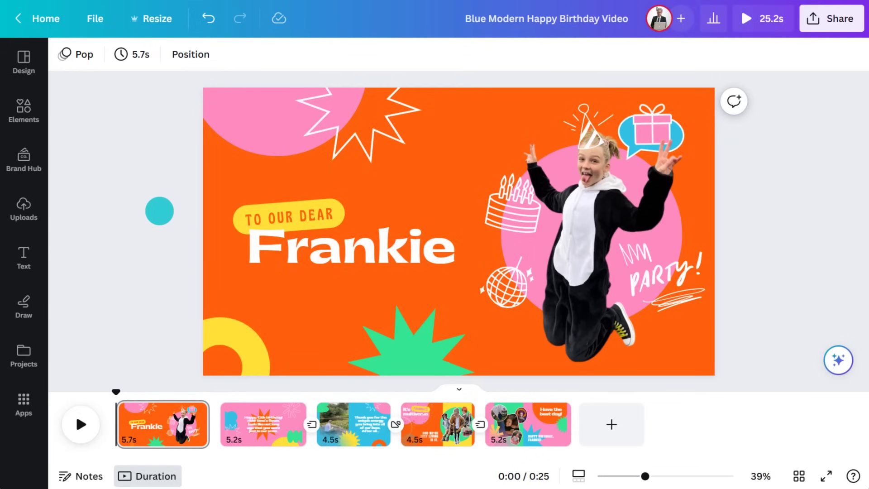
Step: Search elements for 'party hats', filter to animated graphics, and insert the line-art hat
click(24, 108)
click(145, 62)
text(par)
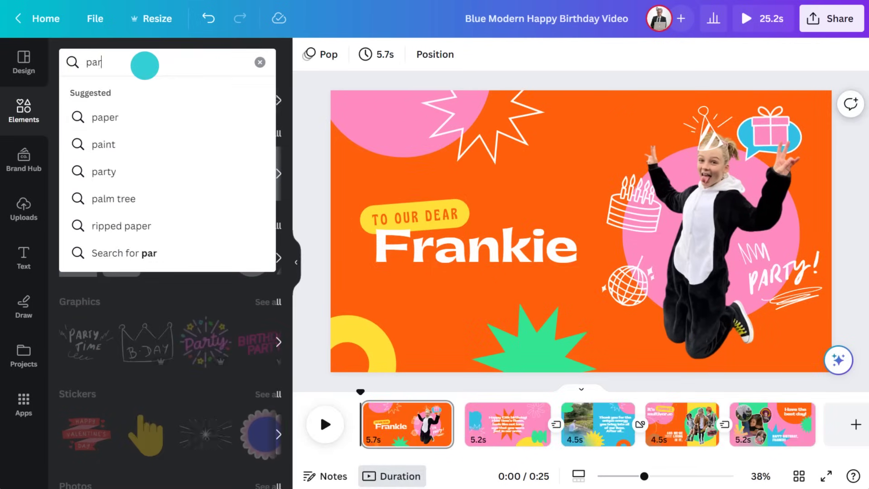
text(ty hats)
key(Return)
click(108, 94)
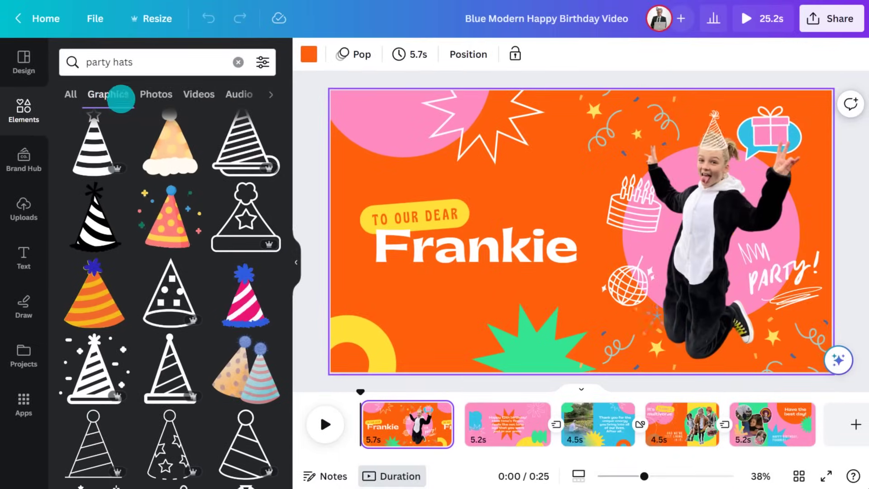
click(261, 63)
click(185, 294)
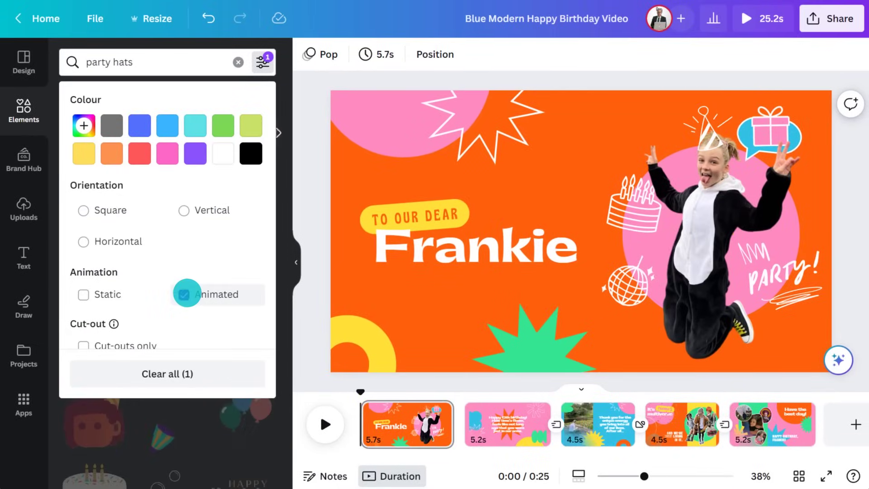
click(272, 416)
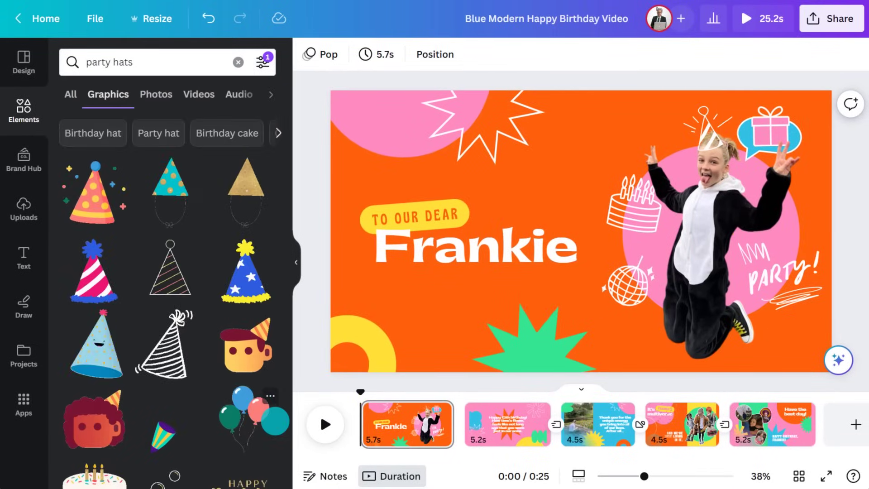
click(171, 346)
Step: Shrink the party hat and move the confetti sticker down and to the right
click(296, 262)
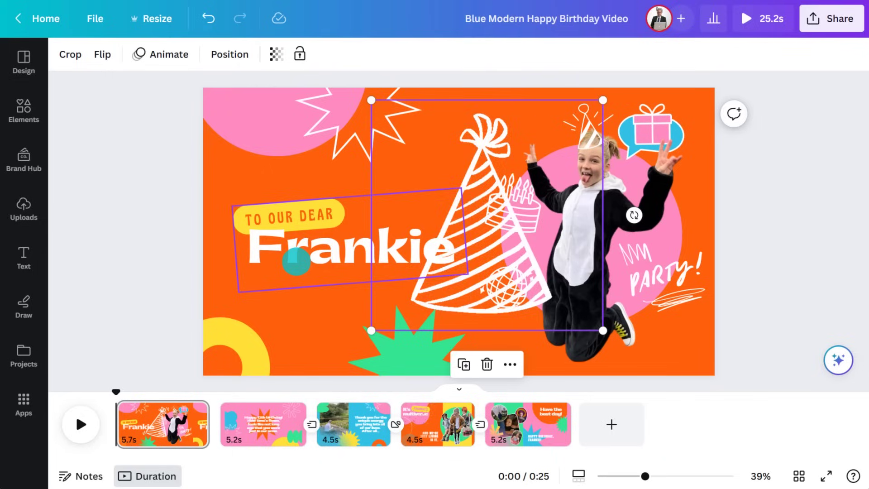
drag(603, 100, 619, 105)
click(588, 194)
key(Escape)
drag(530, 249, 679, 364)
click(804, 252)
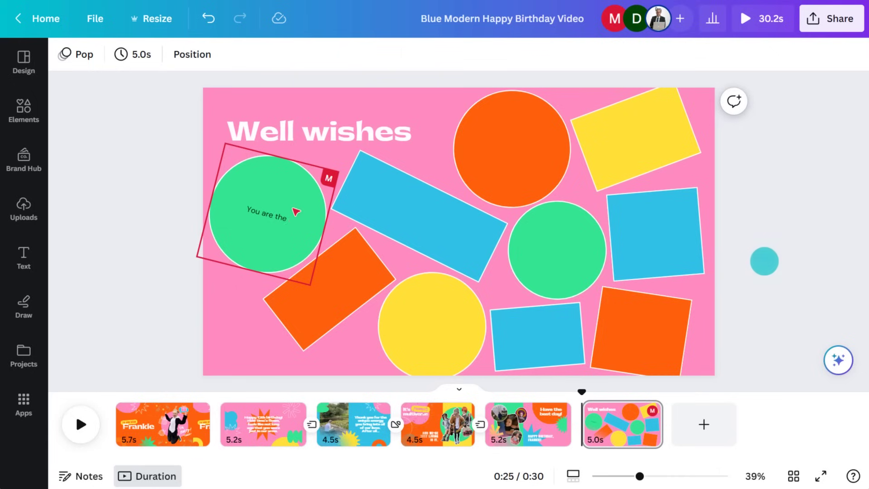
Step: Invite two more collaborators by email and give them Can edit access
click(833, 20)
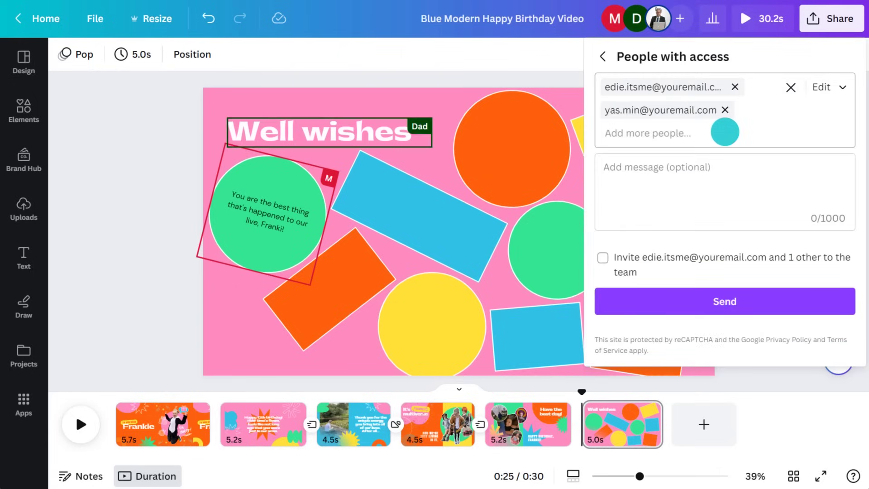
click(725, 131)
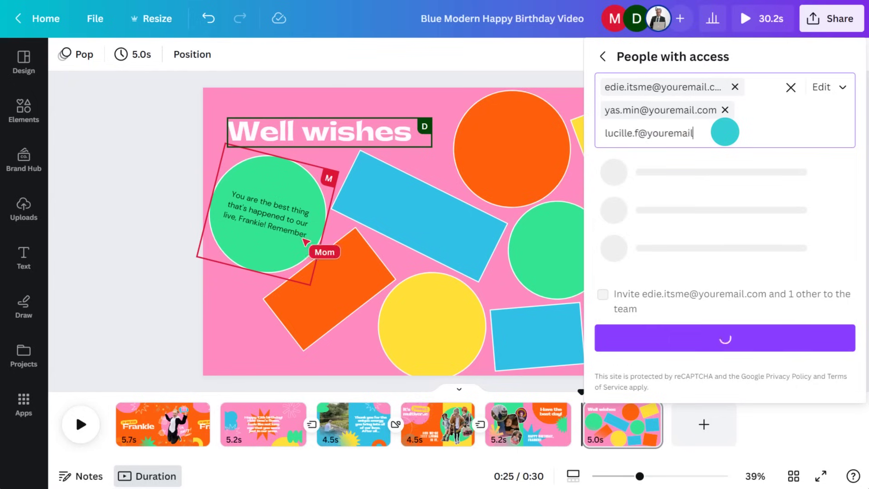
key(Return)
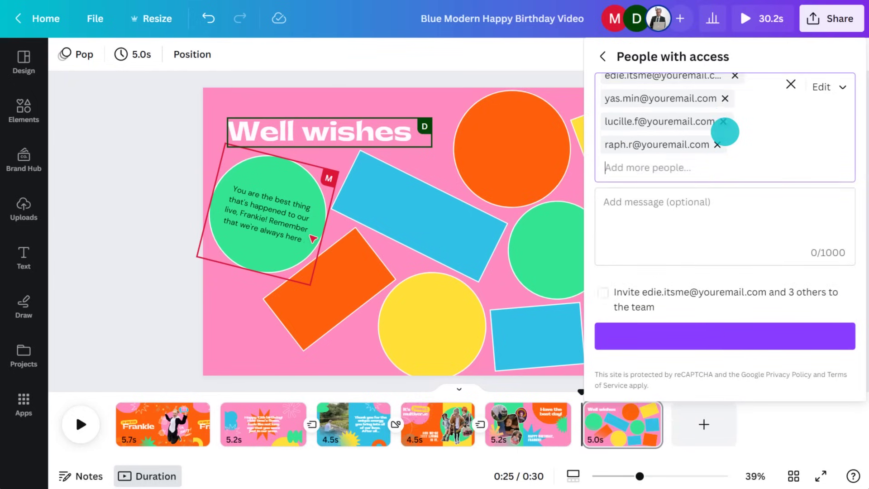
key(ctrl+v)
click(840, 87)
click(841, 121)
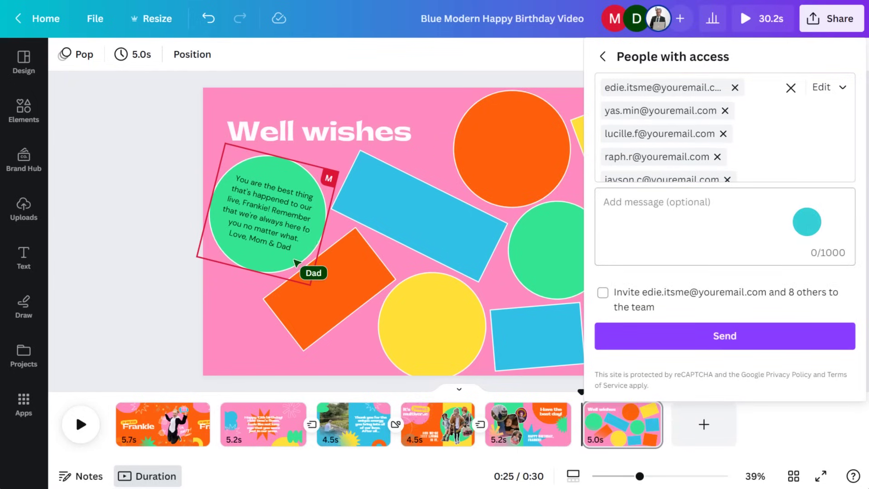
Step: Send the invites with a note about Frankie's B'Day card, then begin a page comment
click(806, 221)
text(This is the link to Frankie's B'Day card. Giving it to her on Saturday so if you could have it done by then that would be amazing. TY)
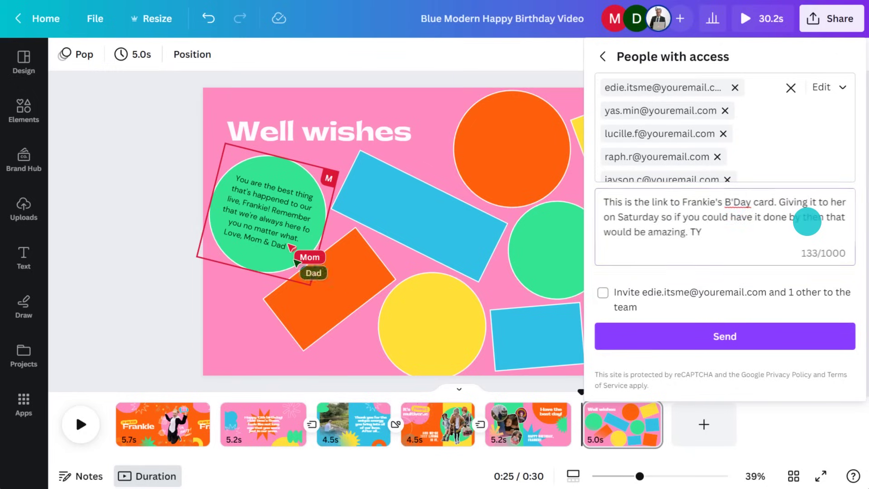
click(725, 337)
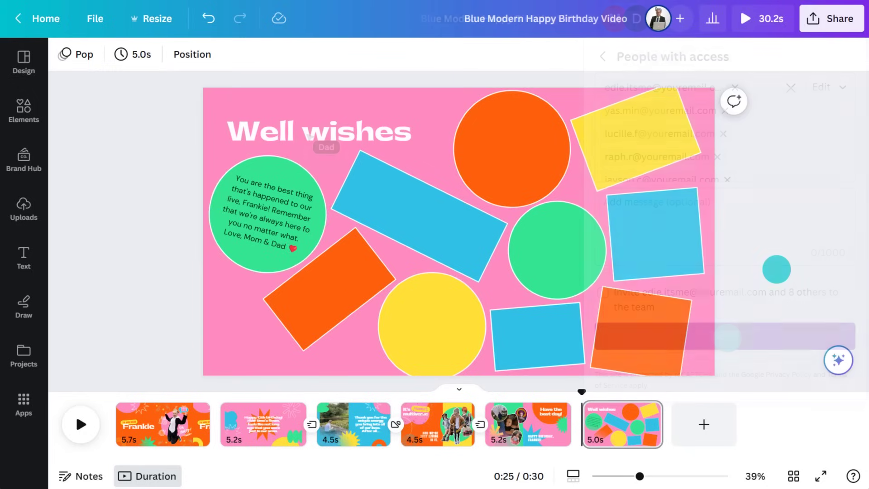
click(732, 100)
text(Could you please add your)
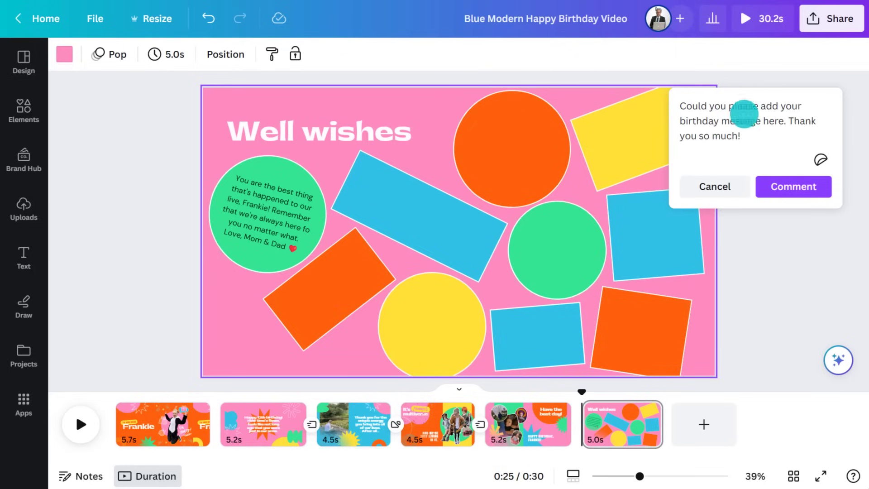
click(793, 186)
click(429, 337)
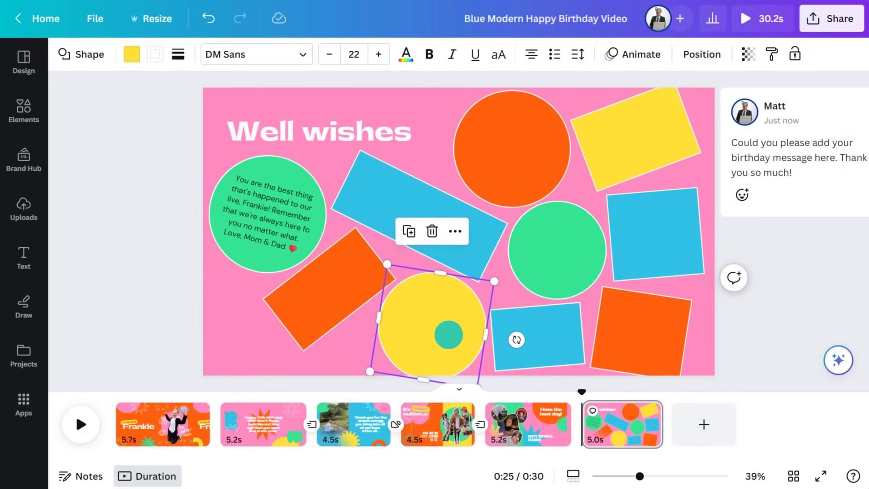
click(731, 278)
text(Left this one for you @grandma)
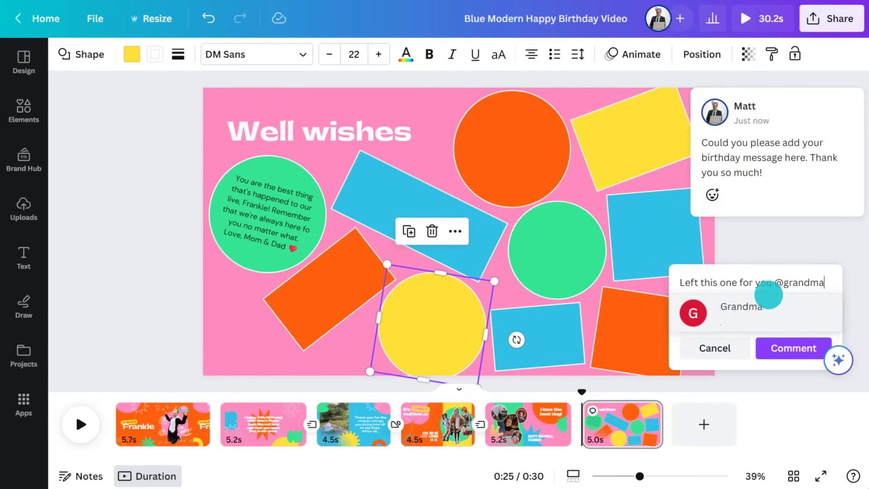
click(775, 299)
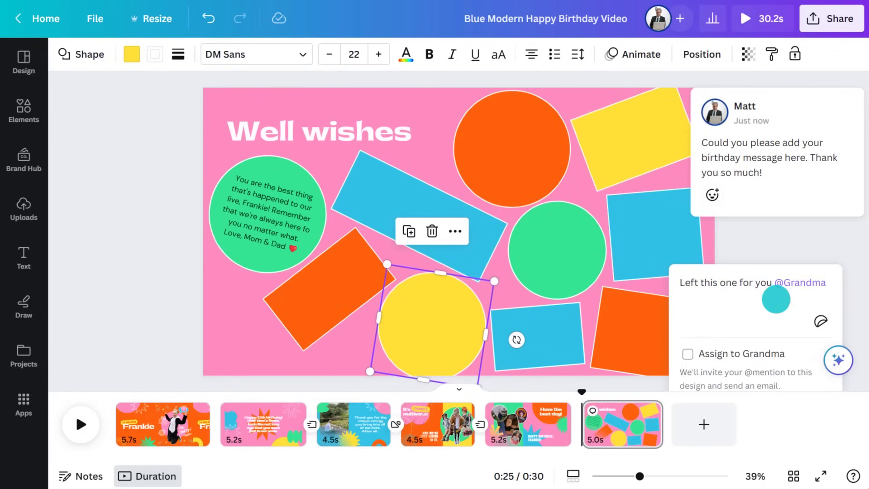
text(, your favorite colo)
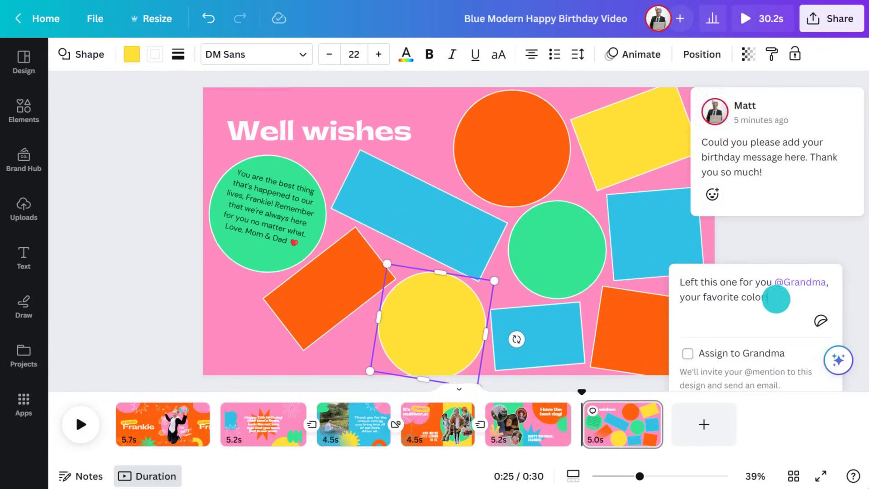
text(r!)
scroll(769, 294, down, 3)
click(785, 324)
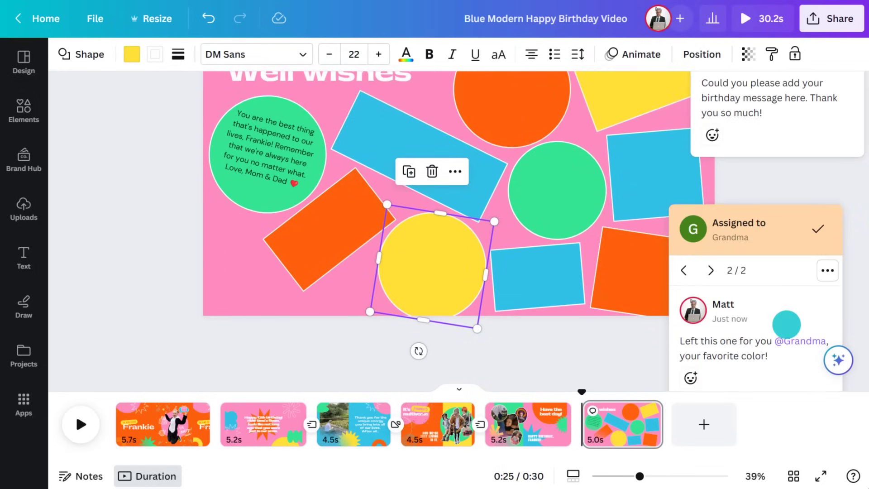
click(795, 175)
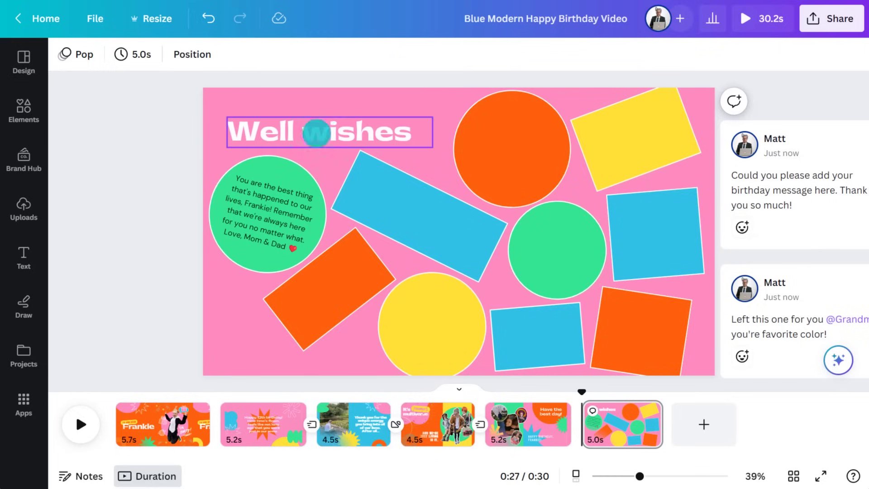
Step: Lock the Well wishes heading, reply 'sure' to the pictures question, and add a blank page
click(323, 129)
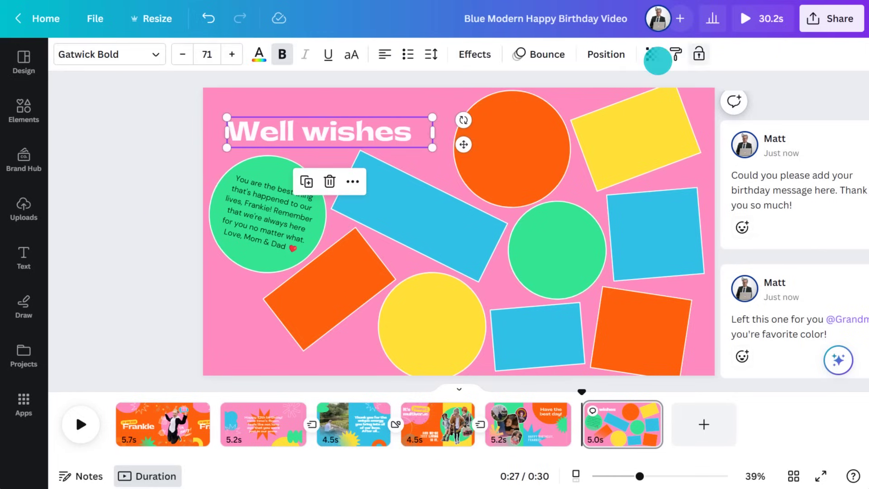
click(699, 54)
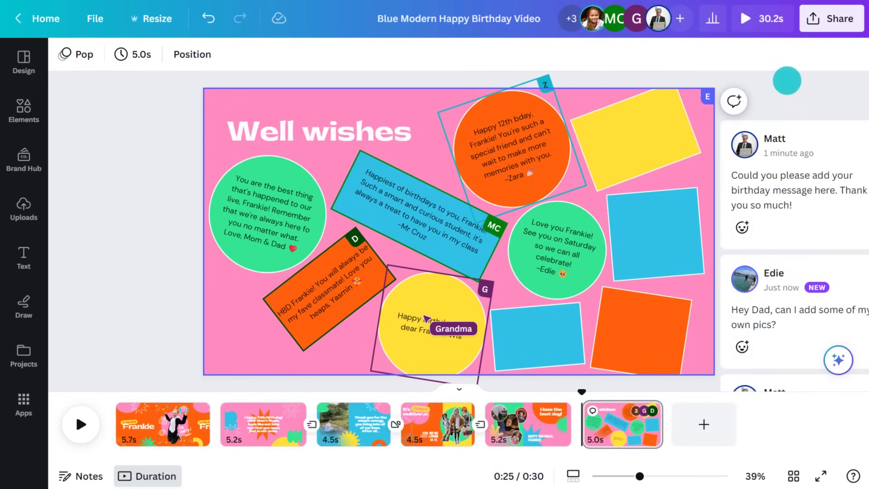
click(840, 269)
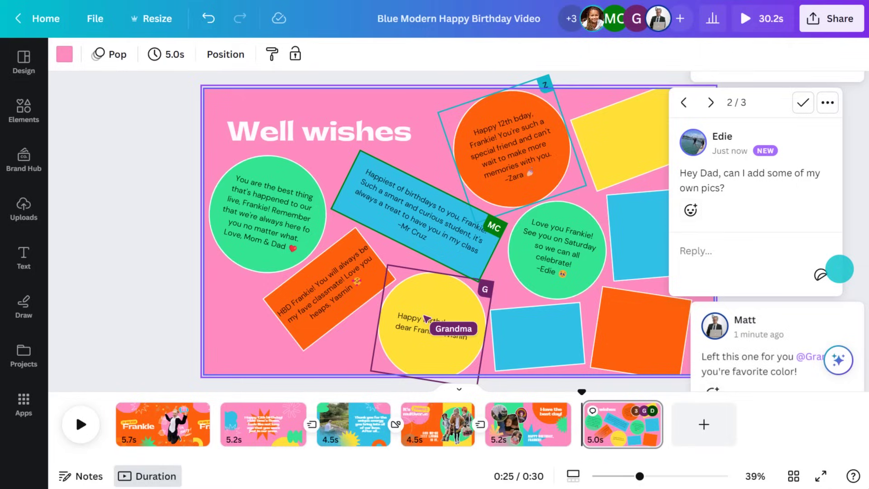
click(747, 250)
text(sure)
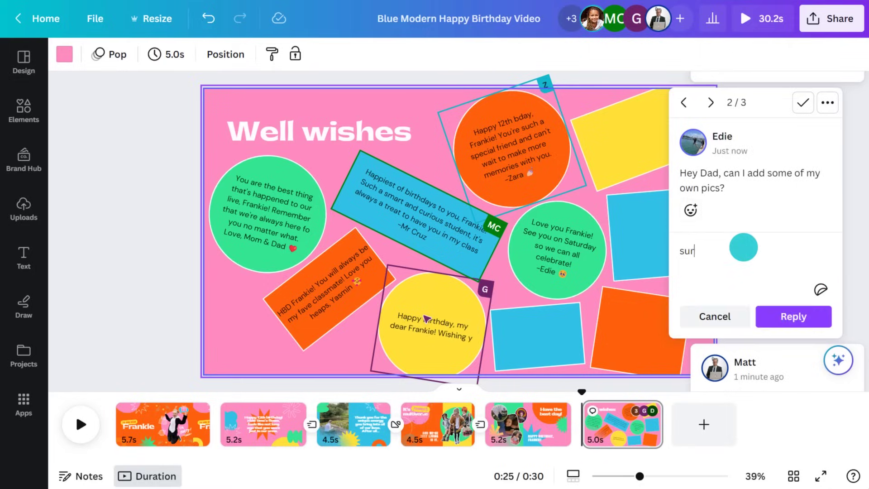
click(781, 312)
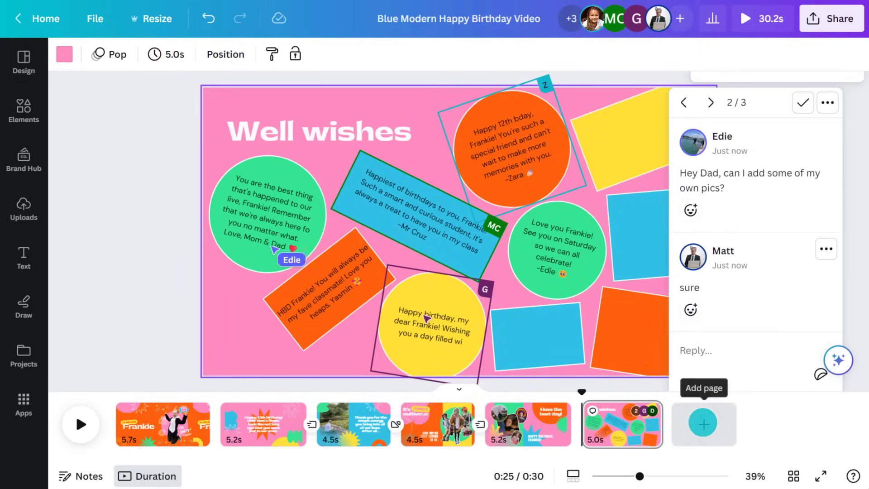
click(703, 423)
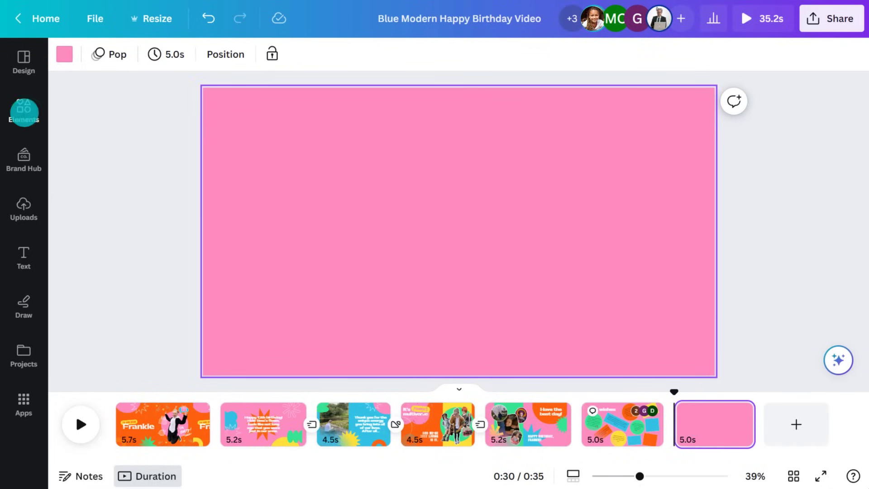
Step: Place a small white-bordered oval photo frame on the new page, then rewind the video to 0:00
click(23, 113)
click(121, 99)
click(261, 165)
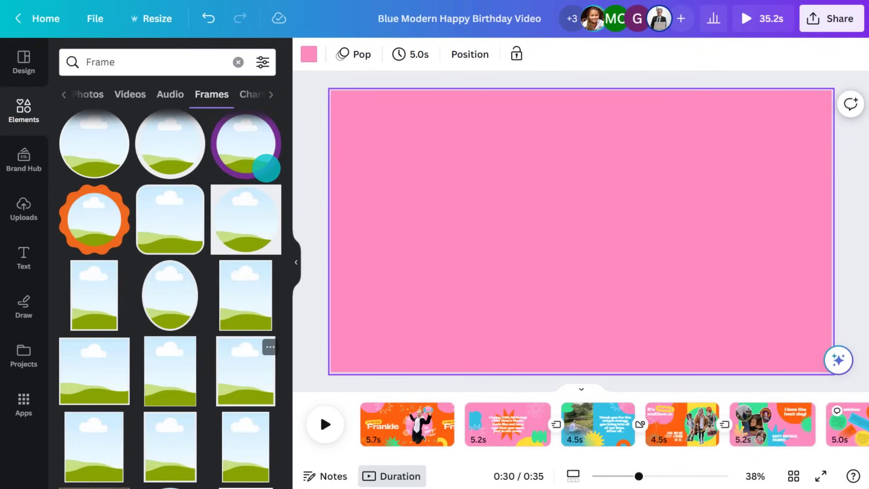
drag(165, 289, 428, 156)
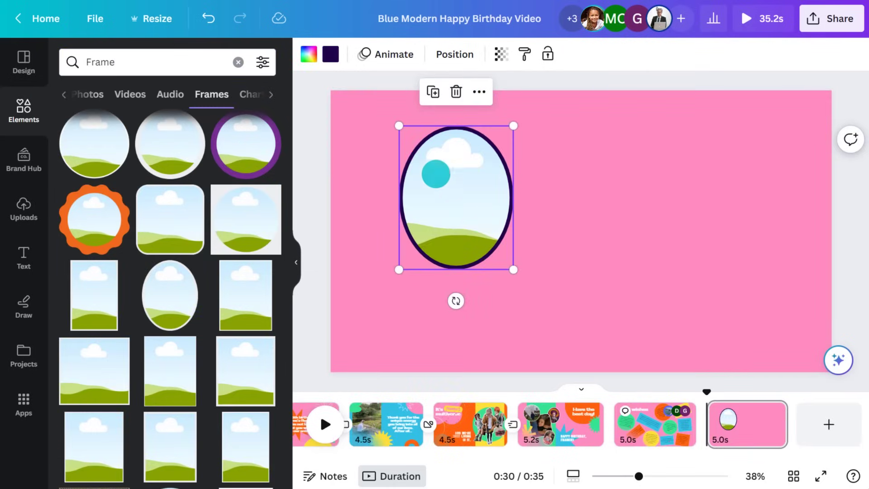
click(331, 54)
click(79, 212)
drag(513, 269, 486, 231)
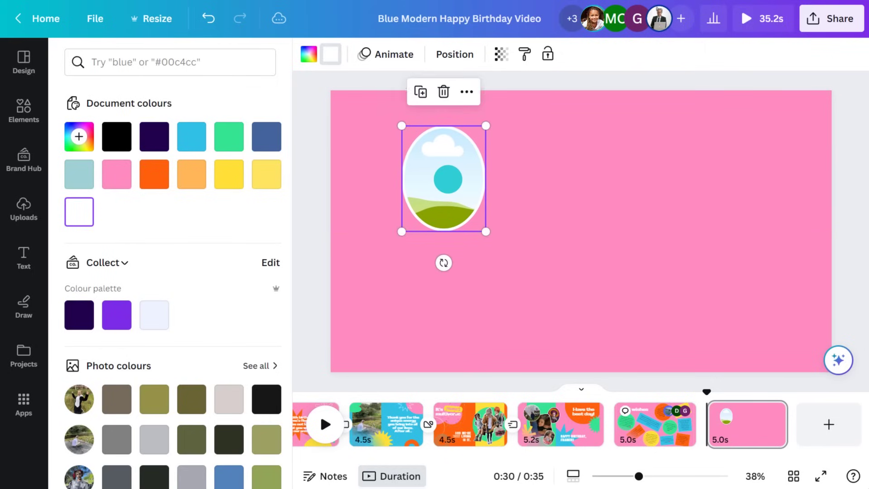
click(20, 110)
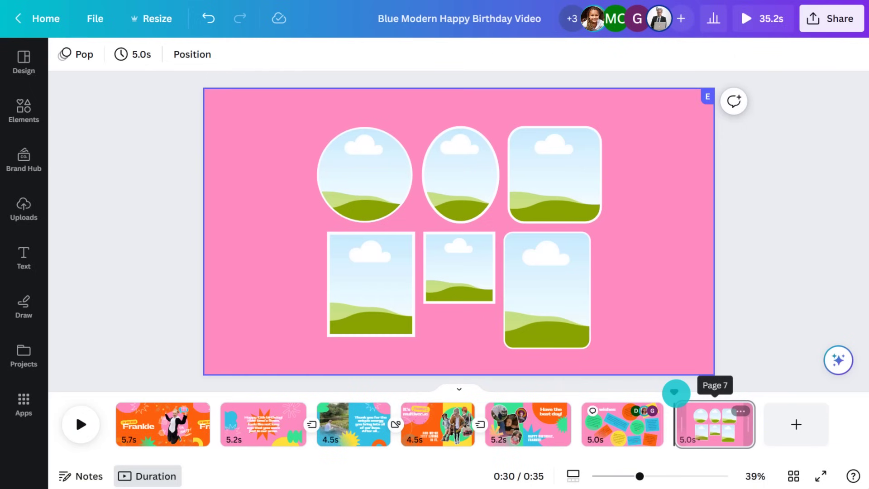
drag(673, 392, 94, 410)
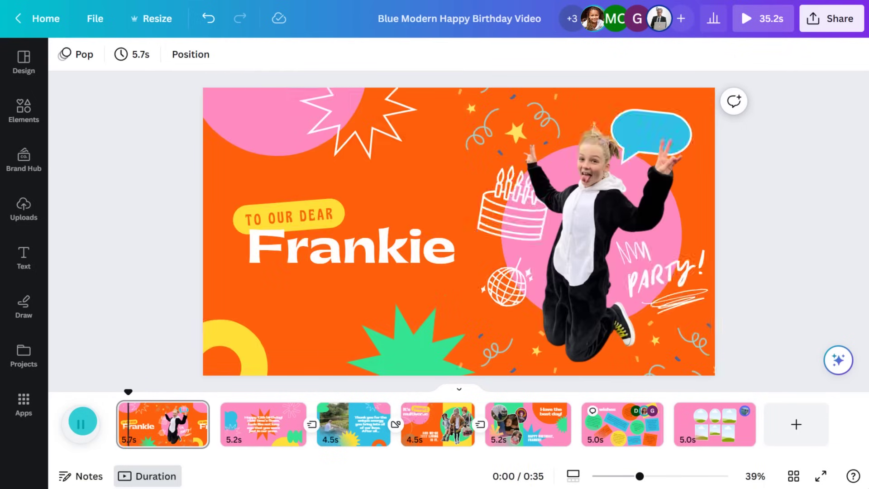